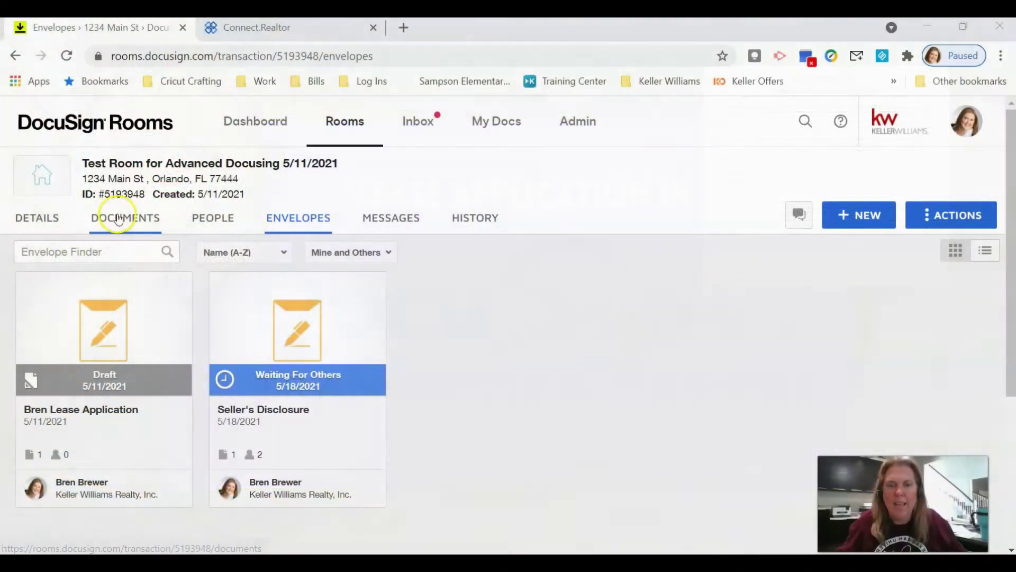
Step: Switch the test room to its Documents tab, which lists 20 room docs
left_click(153, 223)
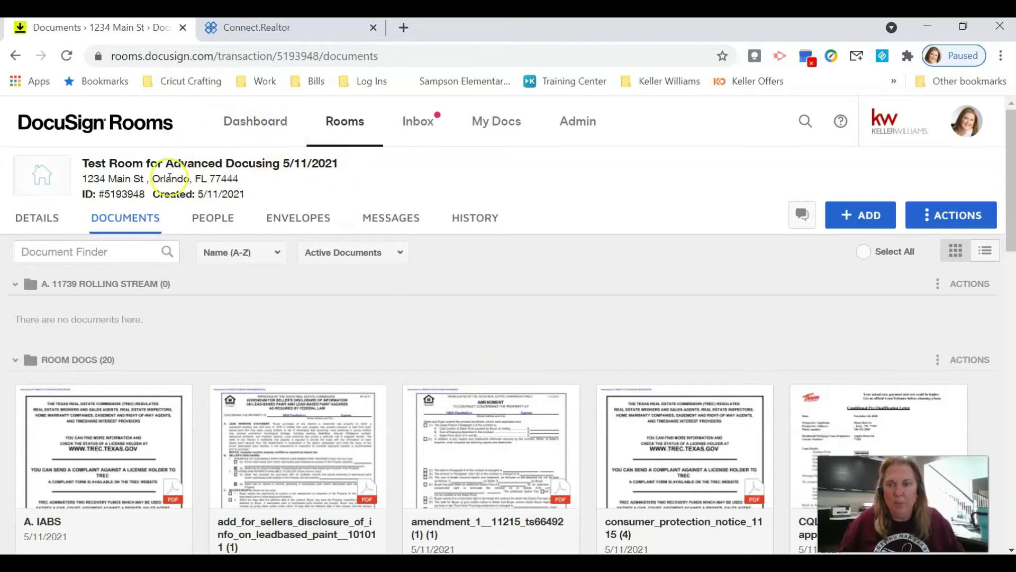
Step: Browse the room's People tab member cards and their roles, then briefly open + INVITE
left_click(224, 219)
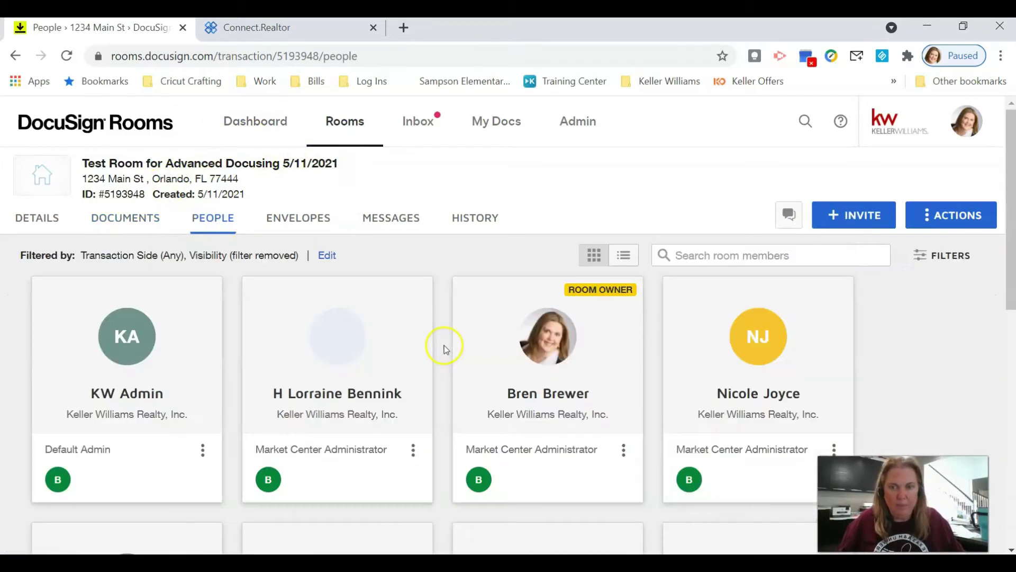
scroll(494, 318, "down", 5)
scroll(497, 321, "down", 5)
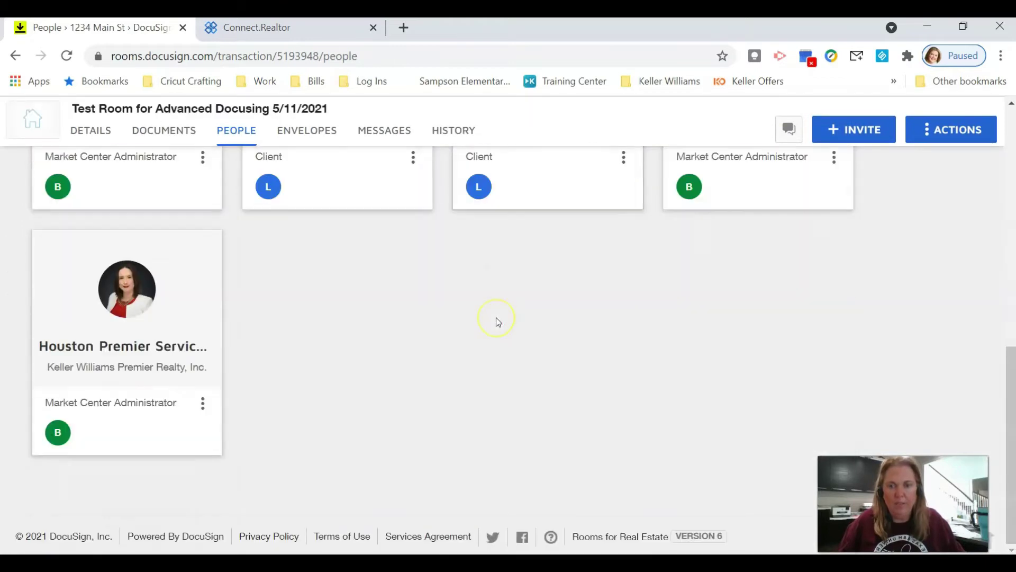
scroll(497, 322, "up", 6)
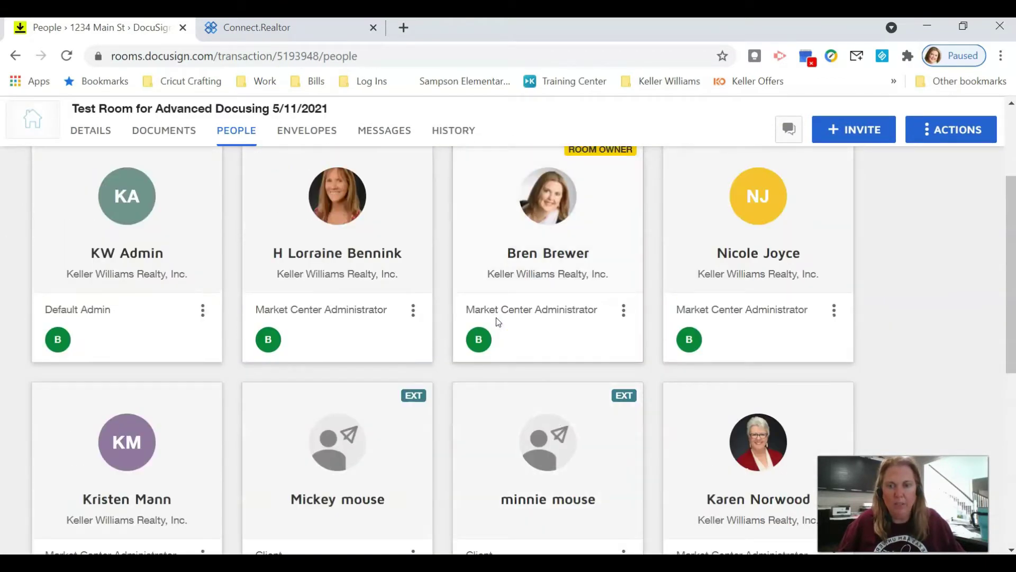
scroll(497, 321, "down", 1)
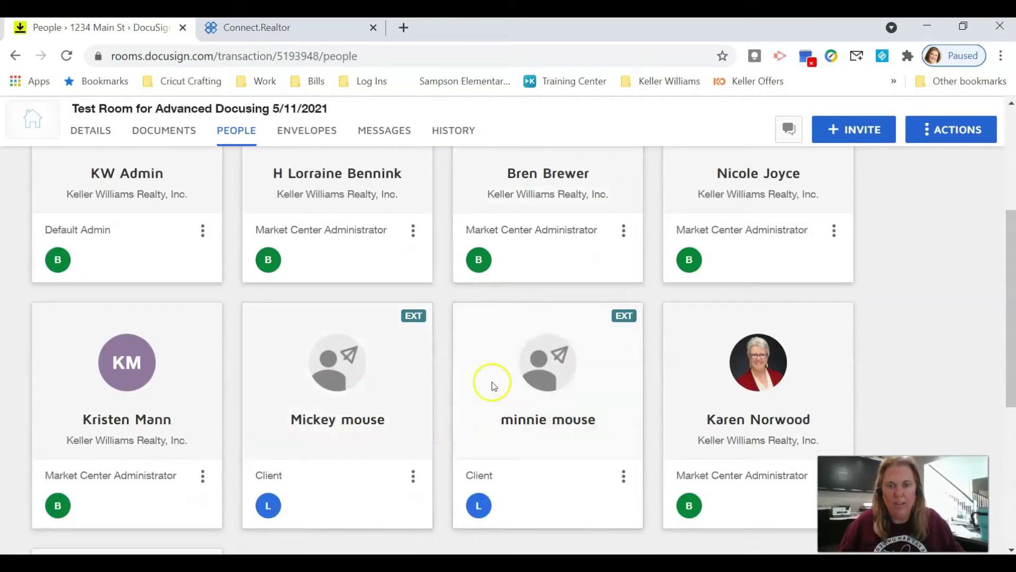
scroll(572, 424, "up", 4)
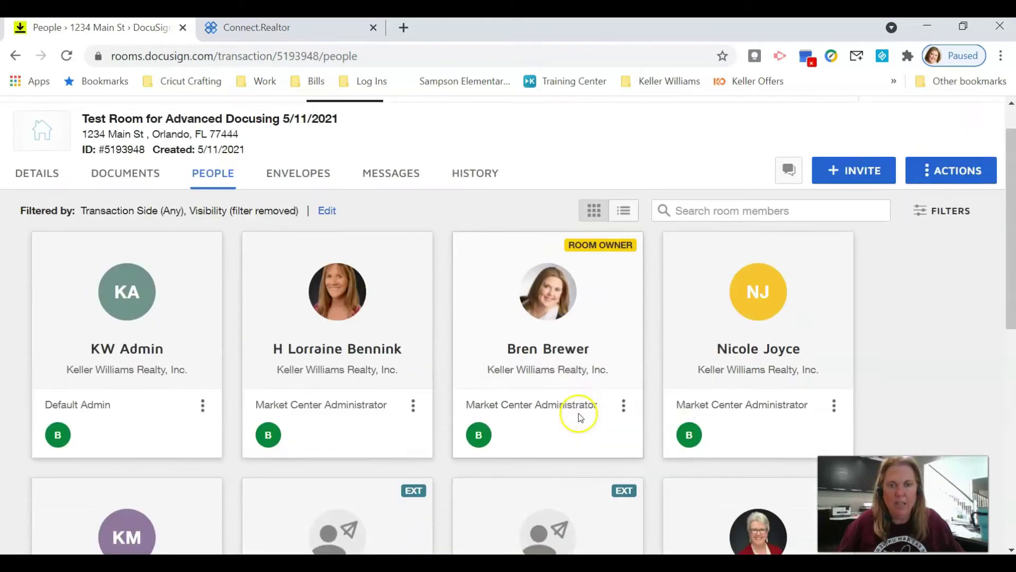
left_click(854, 217)
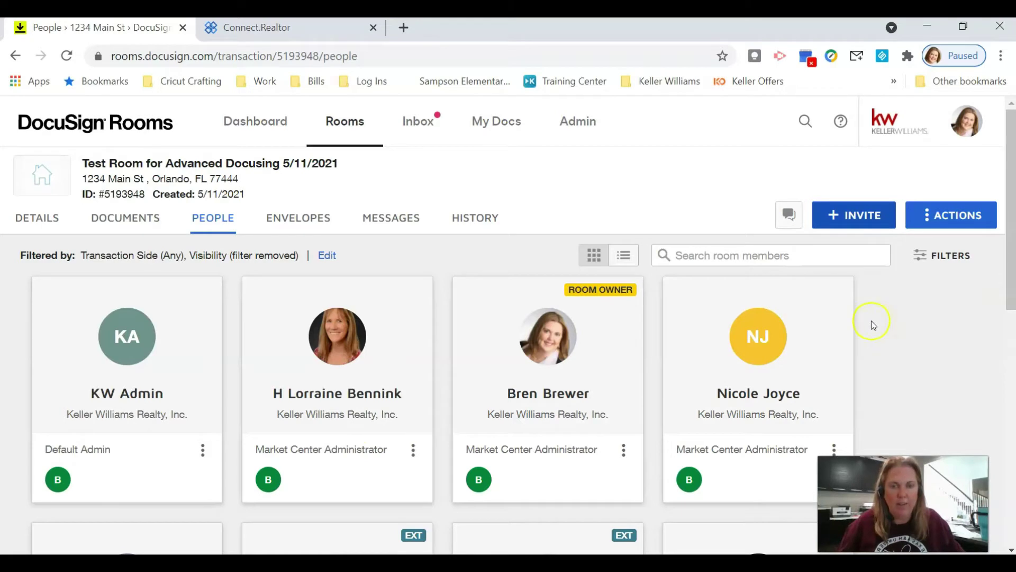
Step: From the room's Documents, add from DocuSign Forms and open the TXR forms library
left_click(135, 222)
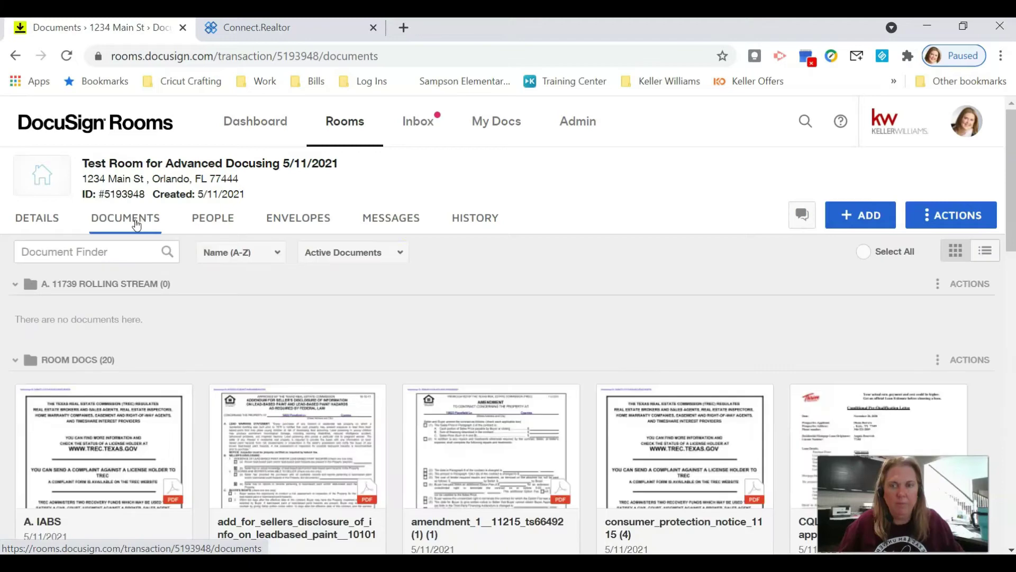
left_click(860, 218)
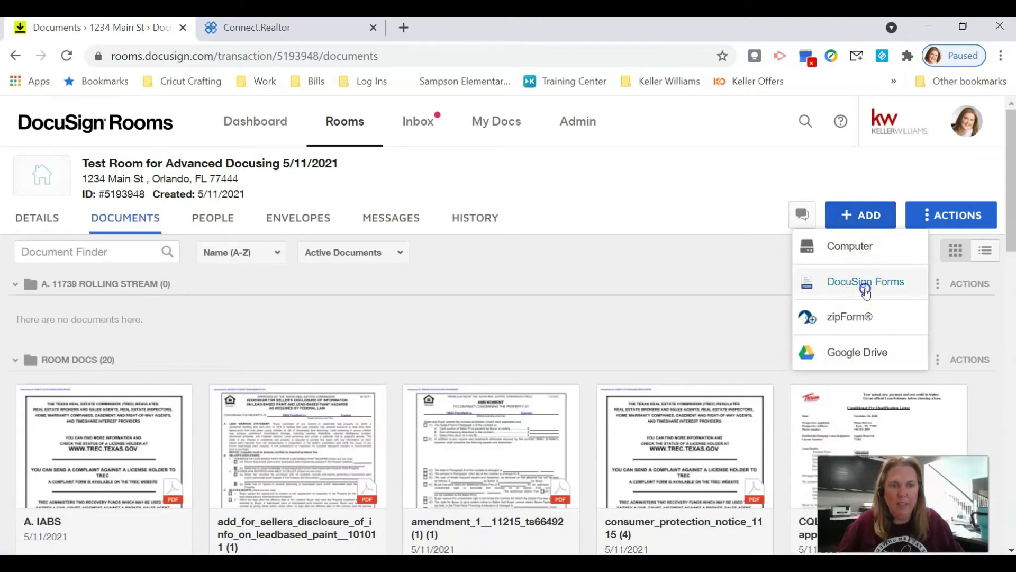
left_click(865, 289)
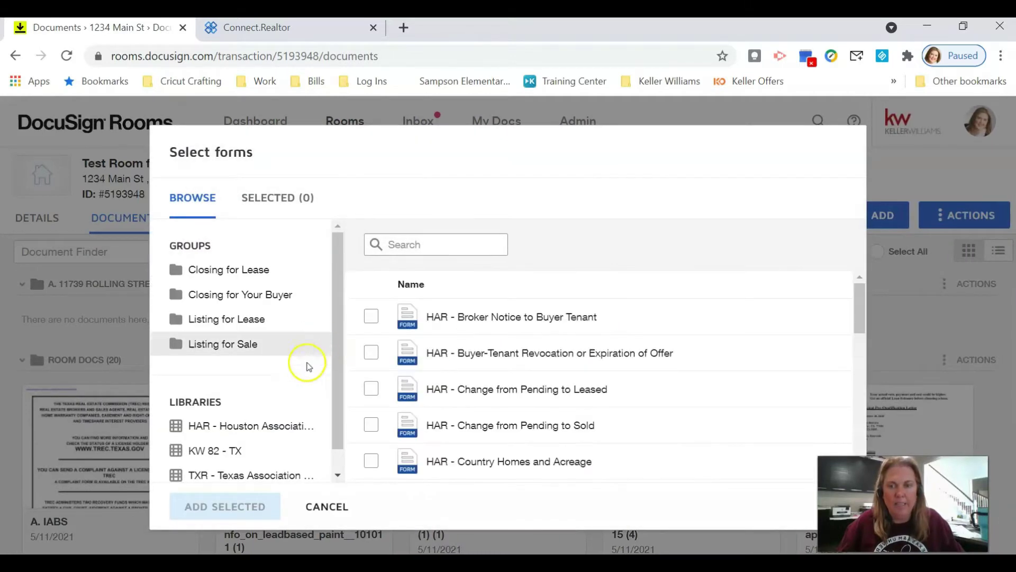
scroll(261, 426, "down", 1)
left_click(263, 459)
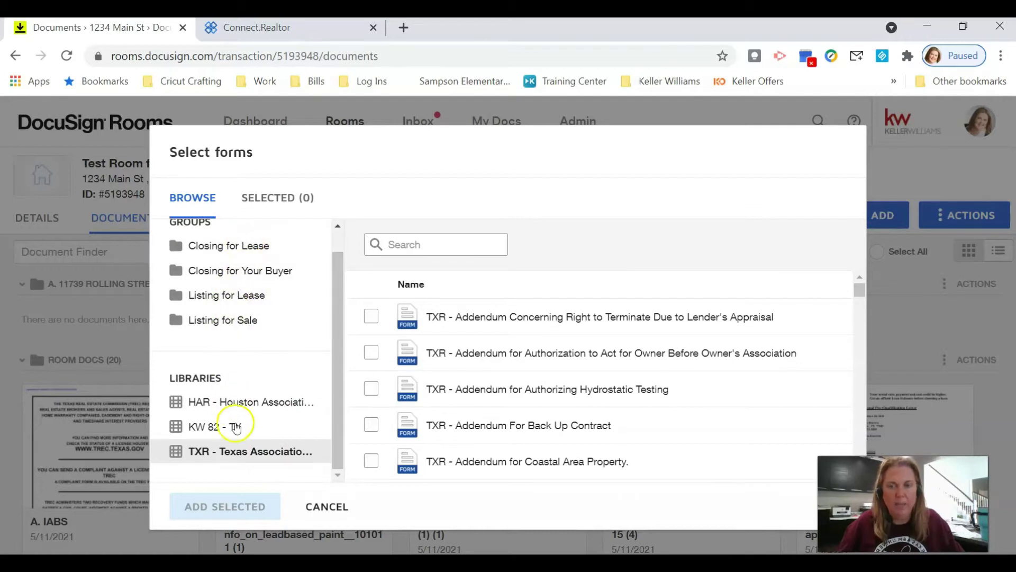
Step: Search the TXR forms for 'applica' and find the Residential Lease Application already in use
left_click(422, 247)
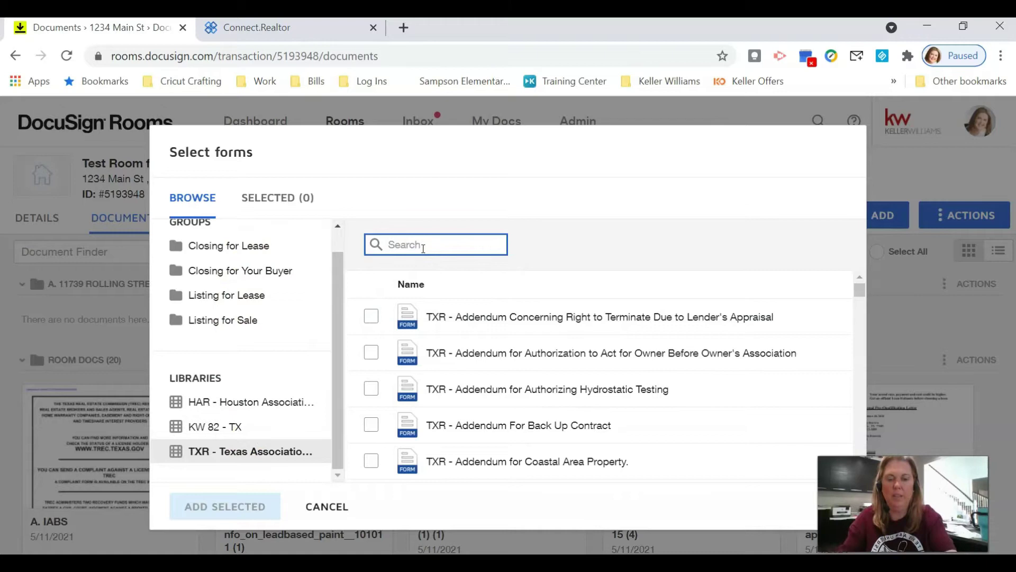
type("a")
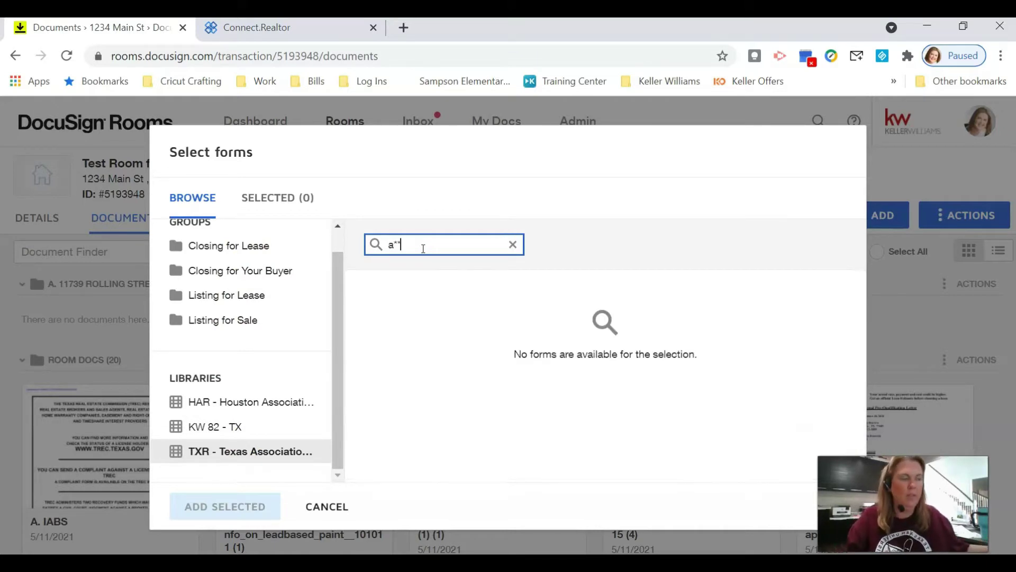
key("BackSpace")
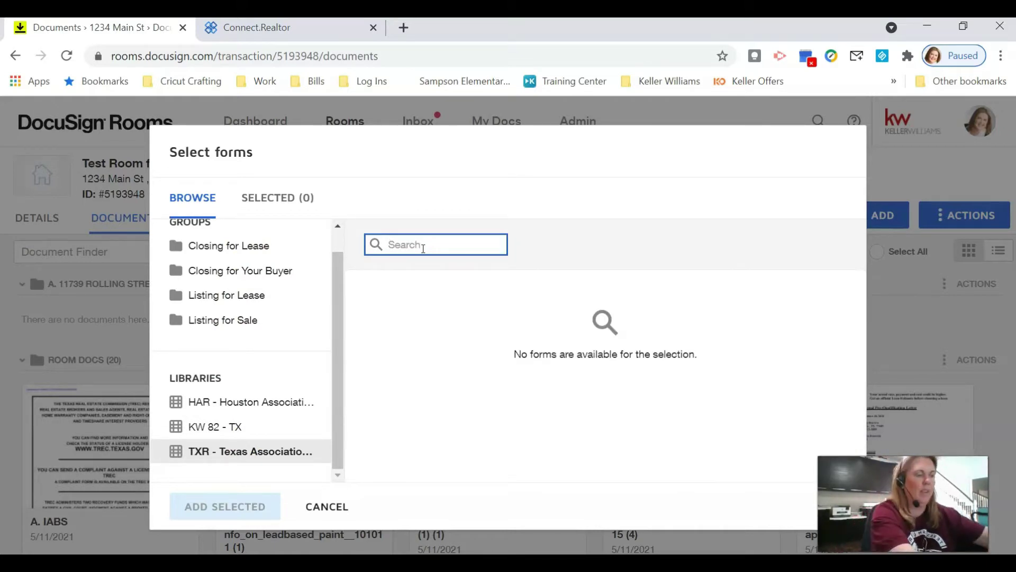
type("appl")
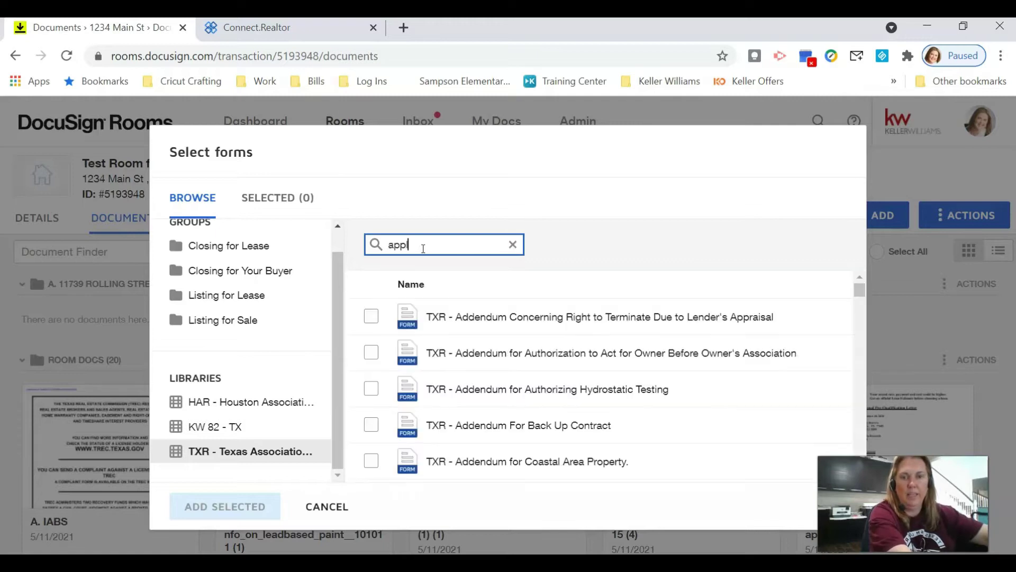
type("ca")
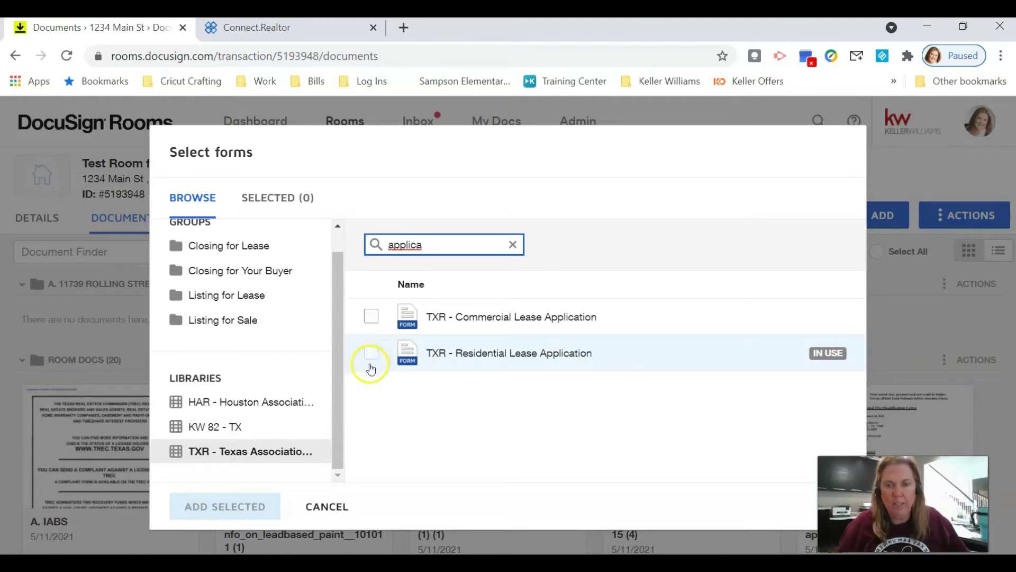
left_click(371, 356)
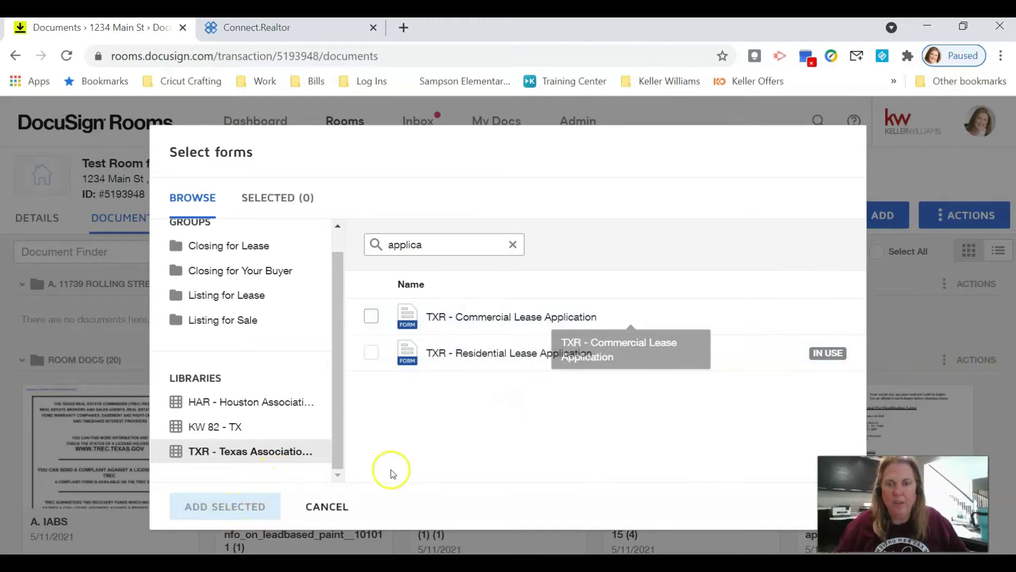
Step: Cancel the form picker and open the room's TXR - Residential Lease Application in the form editor
left_click(327, 507)
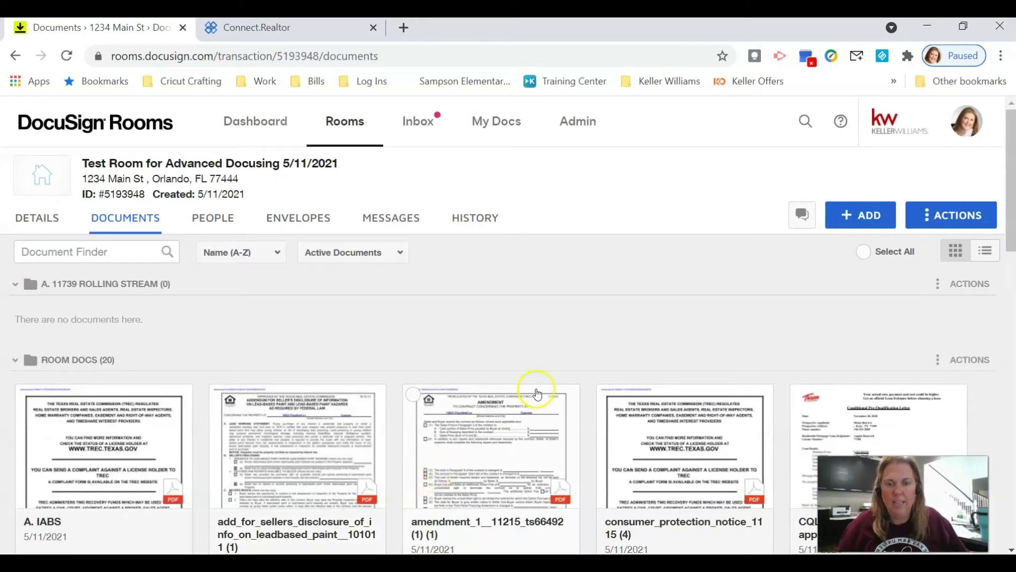
scroll(538, 392, "down", 5)
scroll(536, 392, "down", 4)
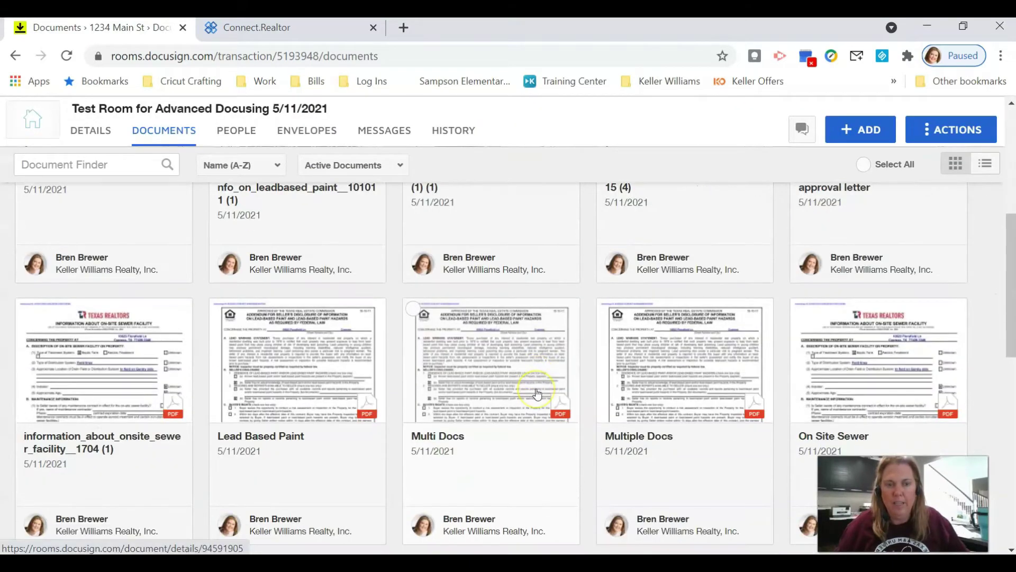
scroll(537, 394, "down", 2)
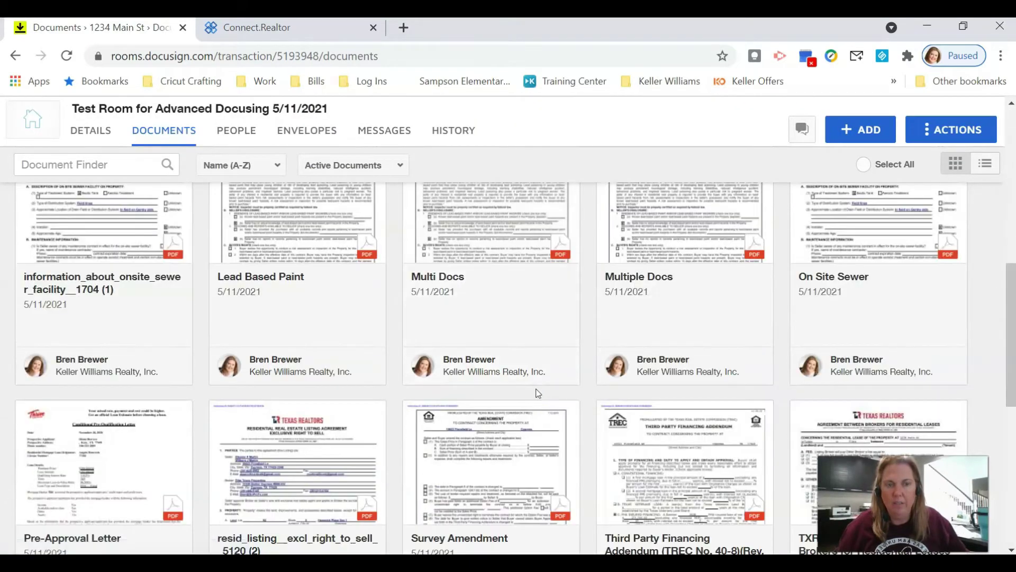
scroll(537, 393, "down", 5)
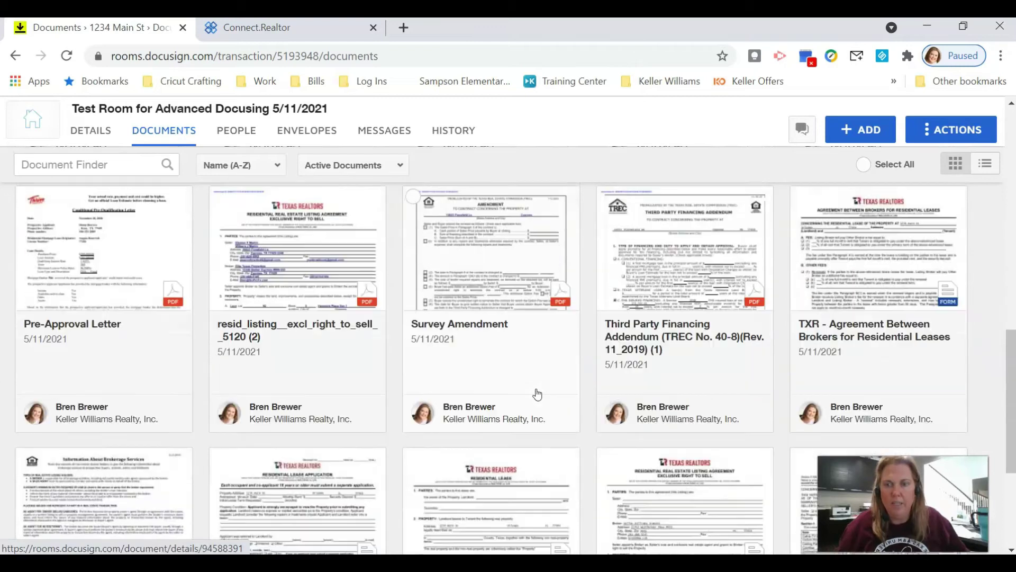
scroll(537, 394, "down", 4)
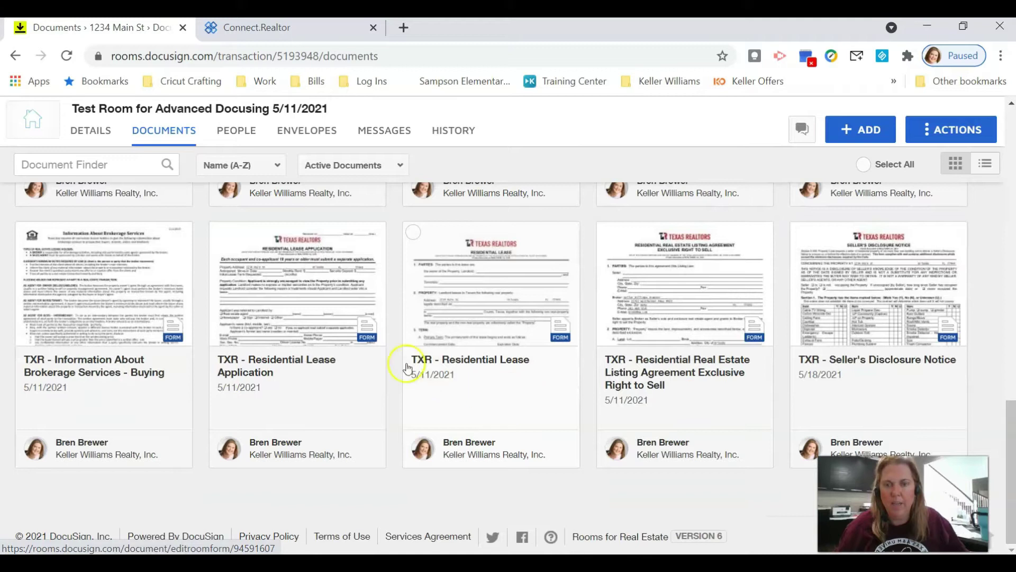
left_click(273, 324)
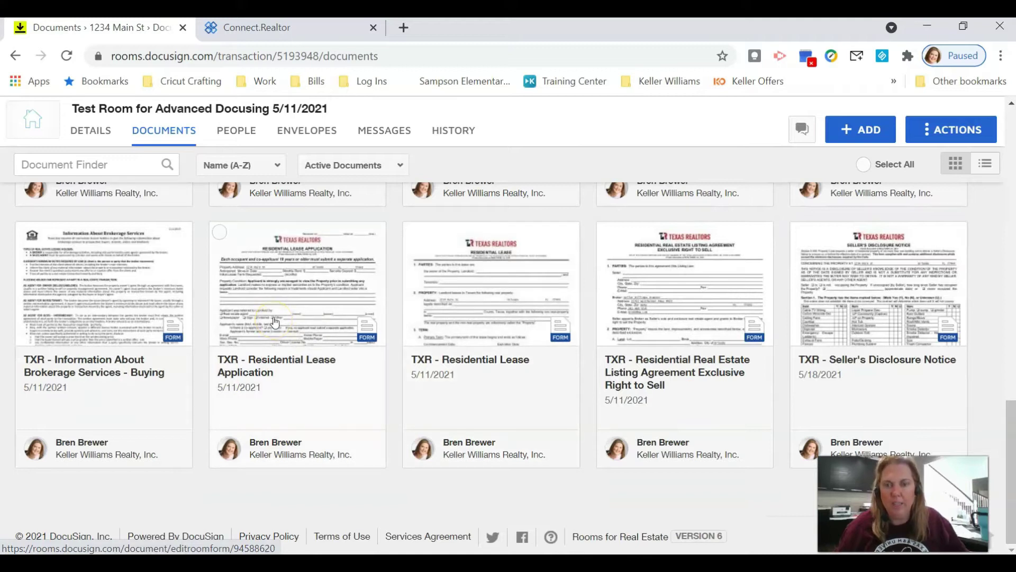
left_click(285, 306)
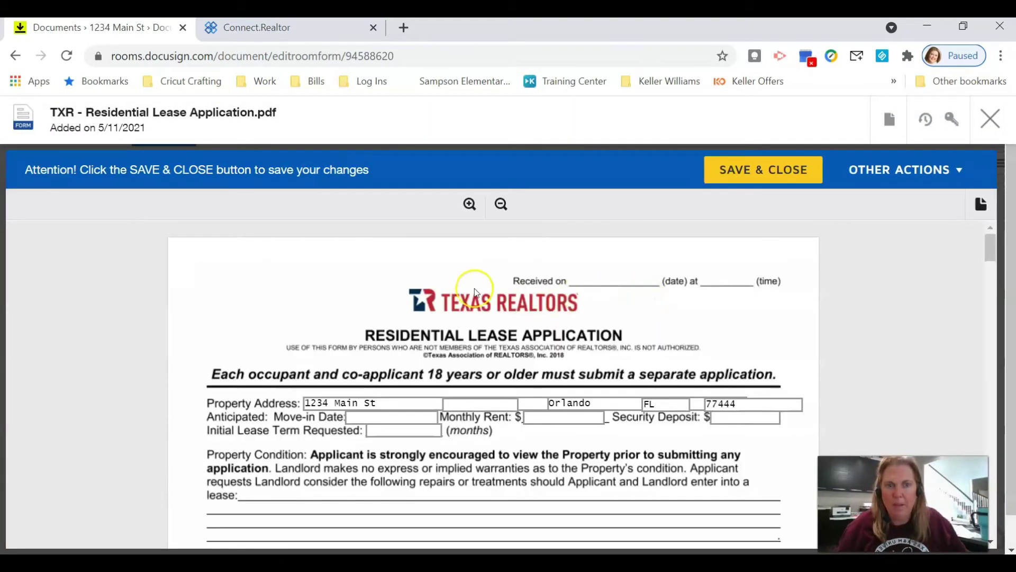
Step: Review the prefilled lease application form, then save and close it
scroll(455, 296, "down", 2)
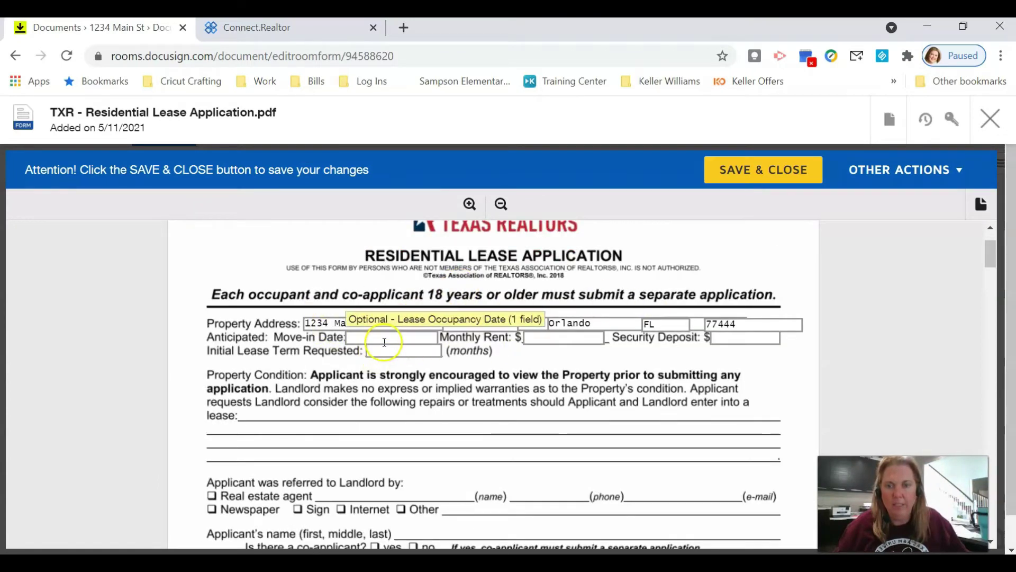
scroll(592, 408, "down", 10)
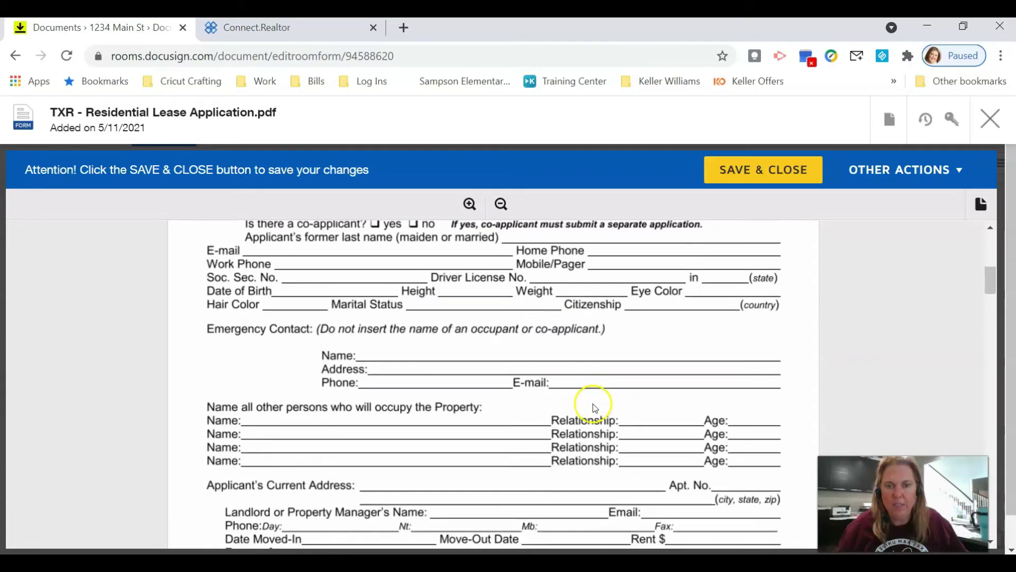
scroll(597, 402, "down", 15)
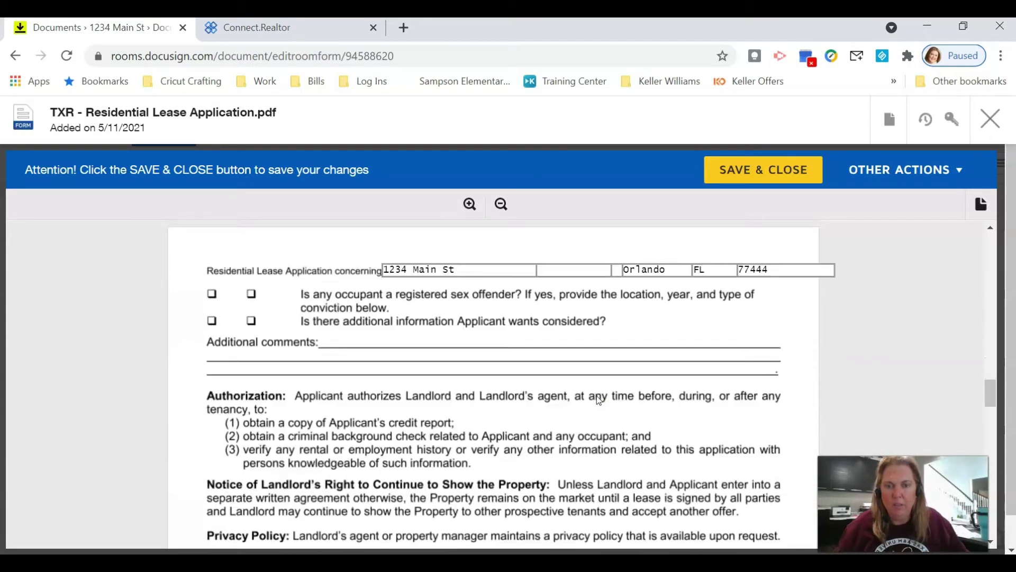
scroll(598, 400, "down", 15)
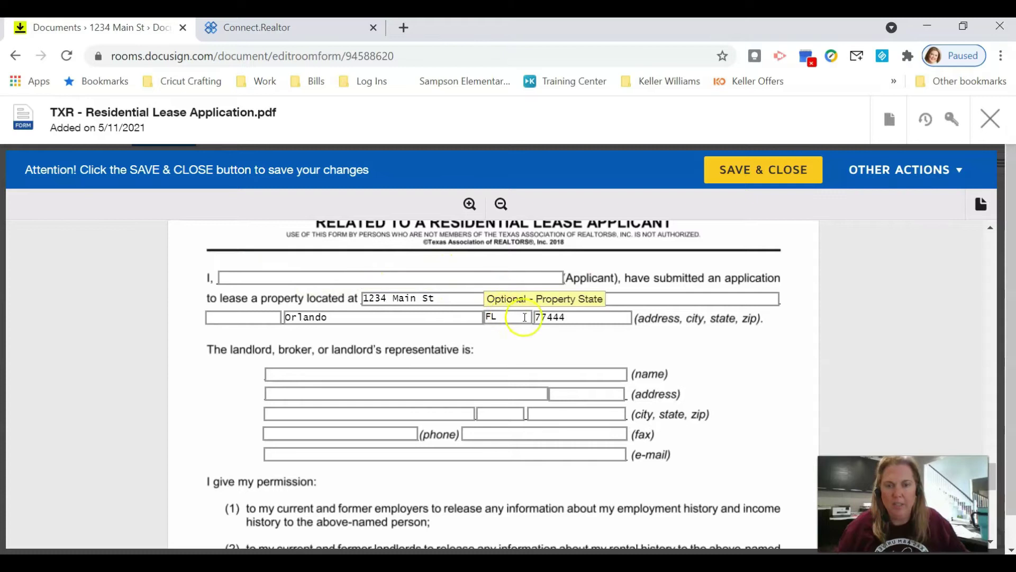
scroll(403, 392, "down", 2)
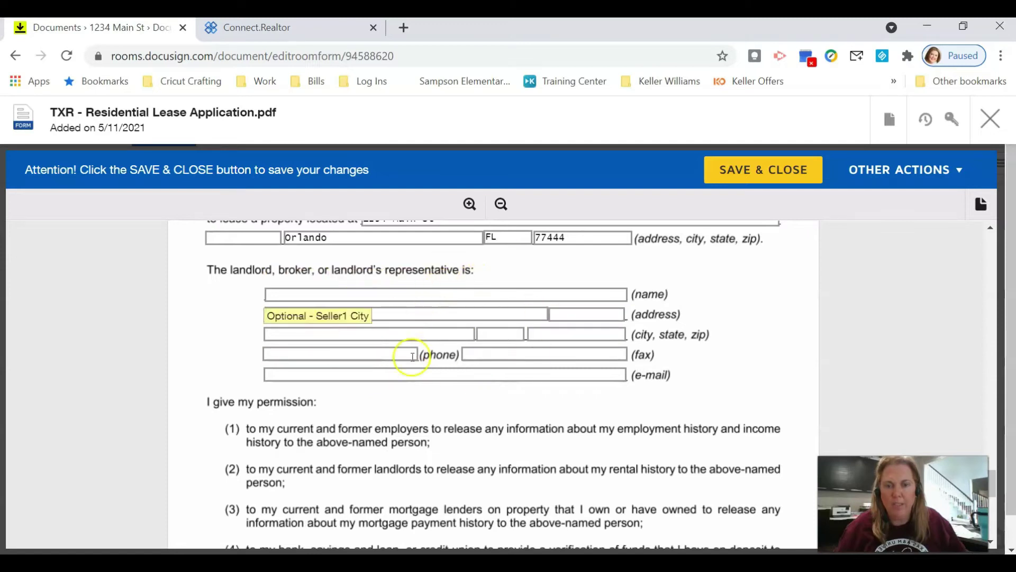
scroll(635, 347, "down", 4)
scroll(635, 347, "down", 7)
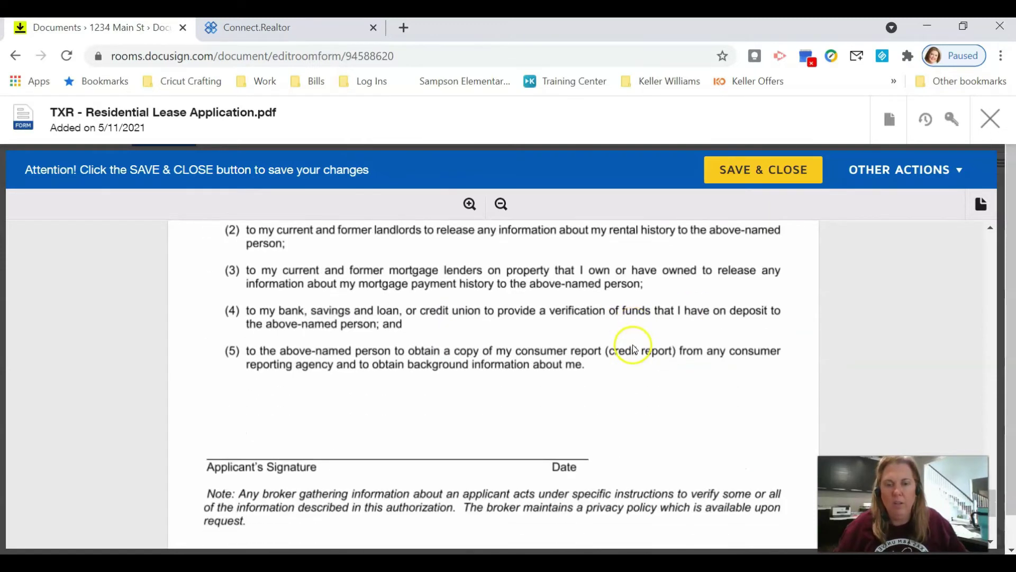
left_click(764, 164)
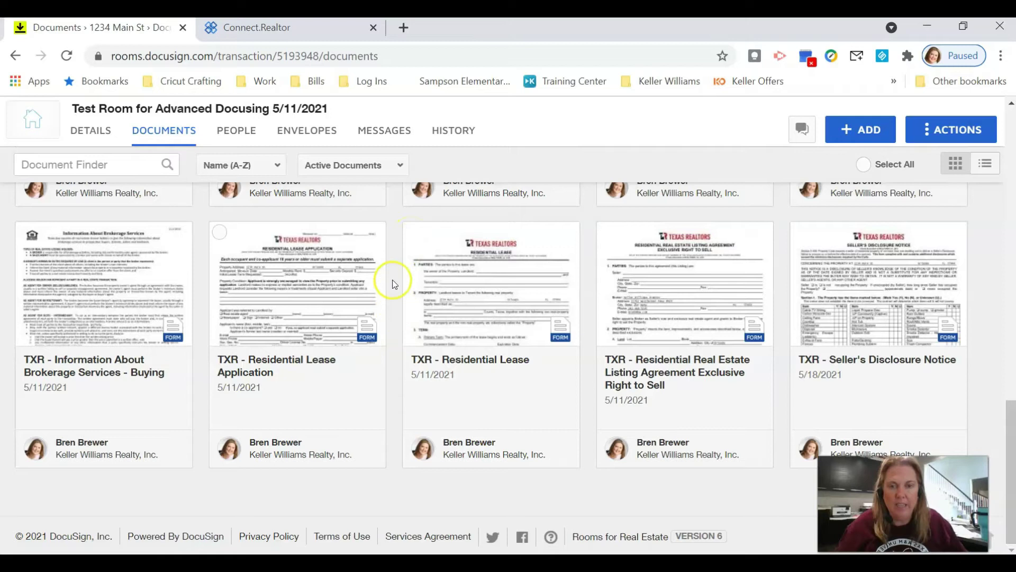
Step: Create an envelope from the TXR - Residential Lease Application, named after the first applicant plus '- Lease Application'
scroll(220, 273, "up", 1)
left_click(220, 274)
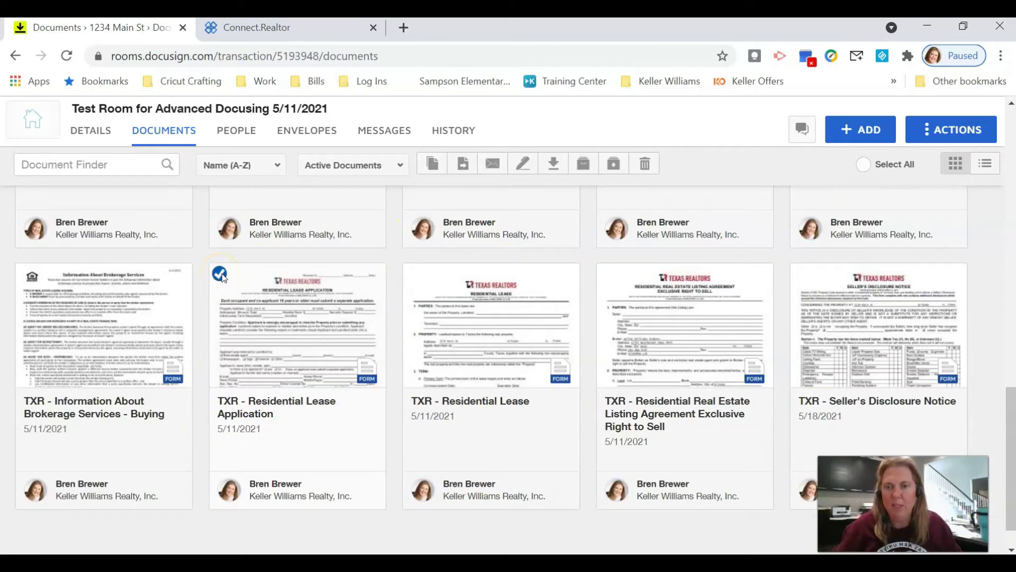
left_click(522, 163)
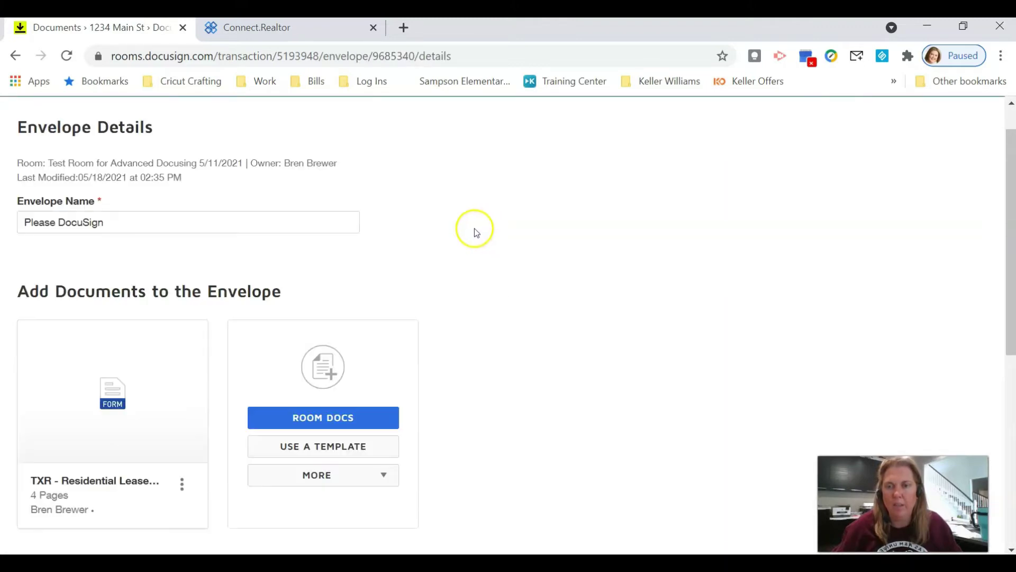
left_click_drag(152, 233, 6, 229)
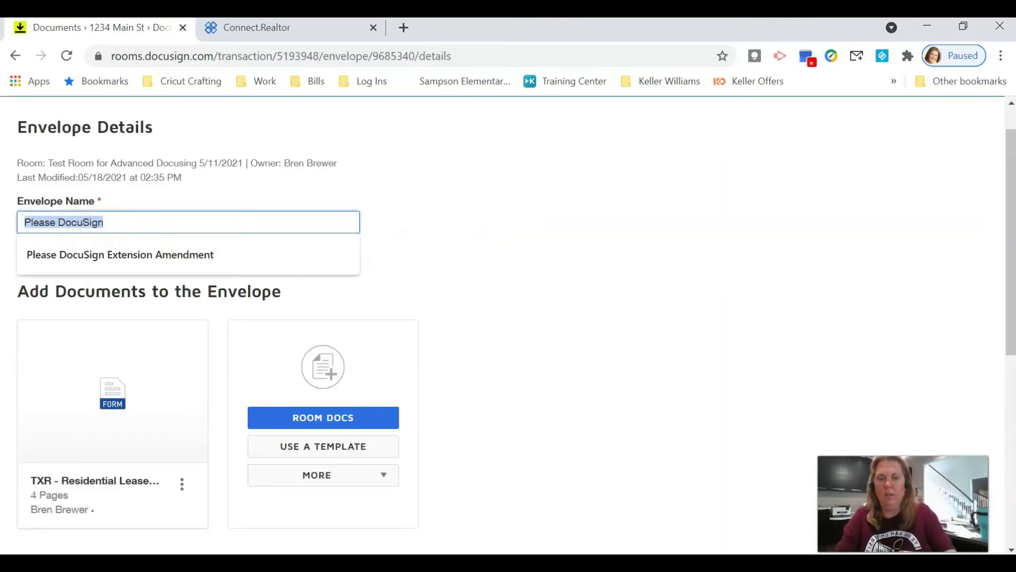
key("BackSpace")
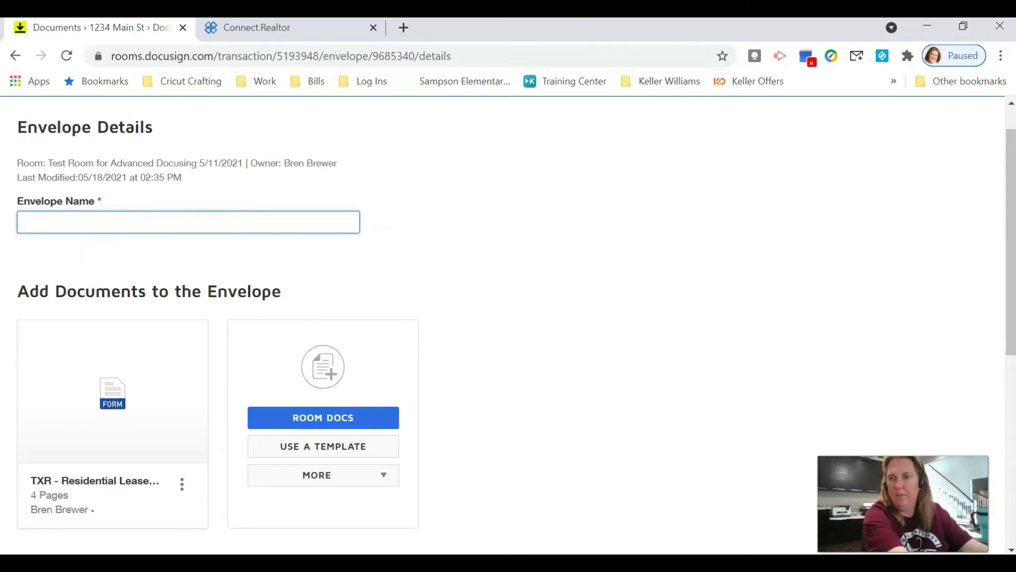
type("Mickey Mouse - Lease Application")
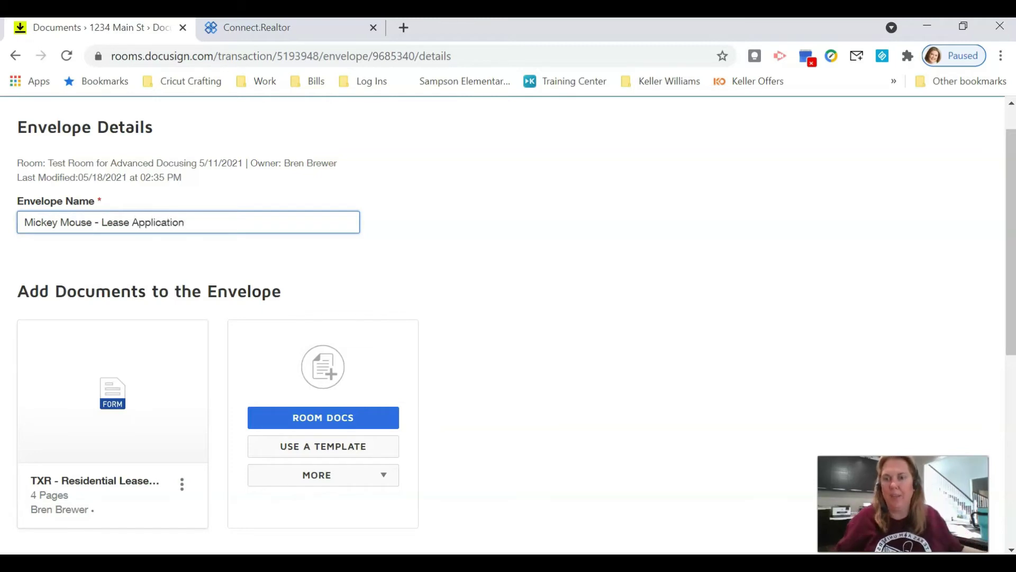
scroll(5, 430, "down", 3)
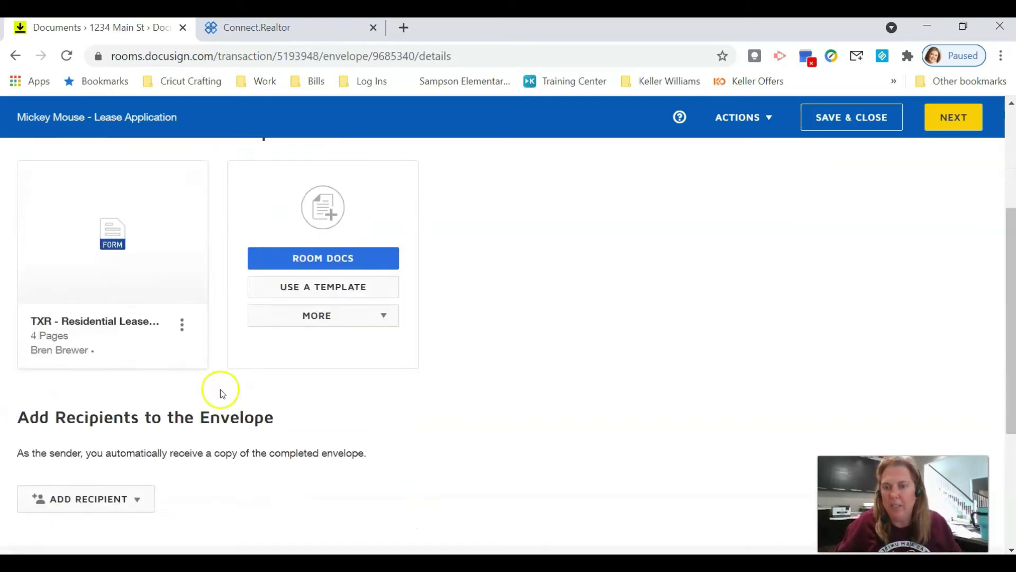
Step: Add the pre-tagged Tenant One role as recipient 1, assigned to the applicant's contact
left_click(120, 501)
scroll(188, 455, "down", 3)
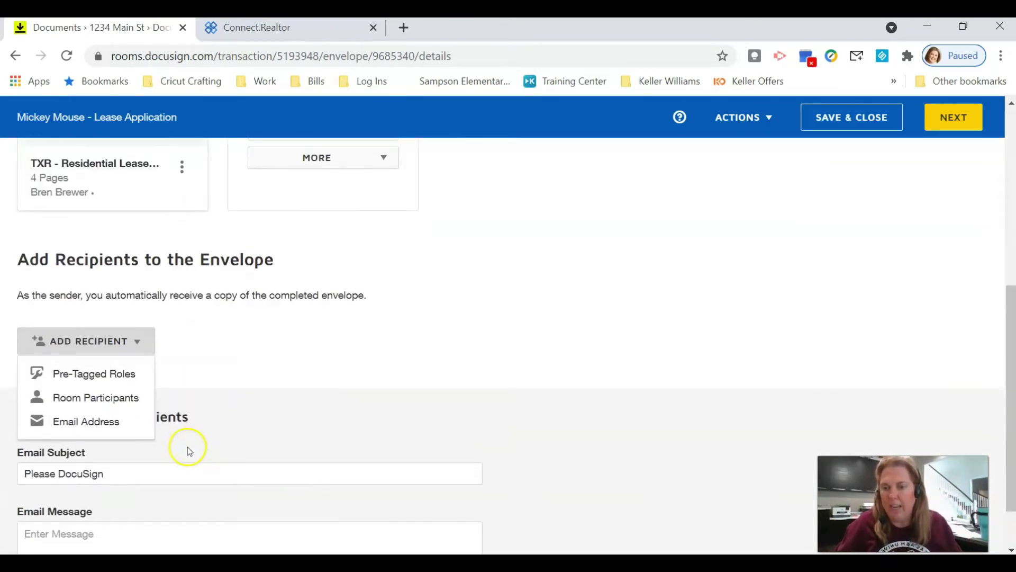
left_click(104, 376)
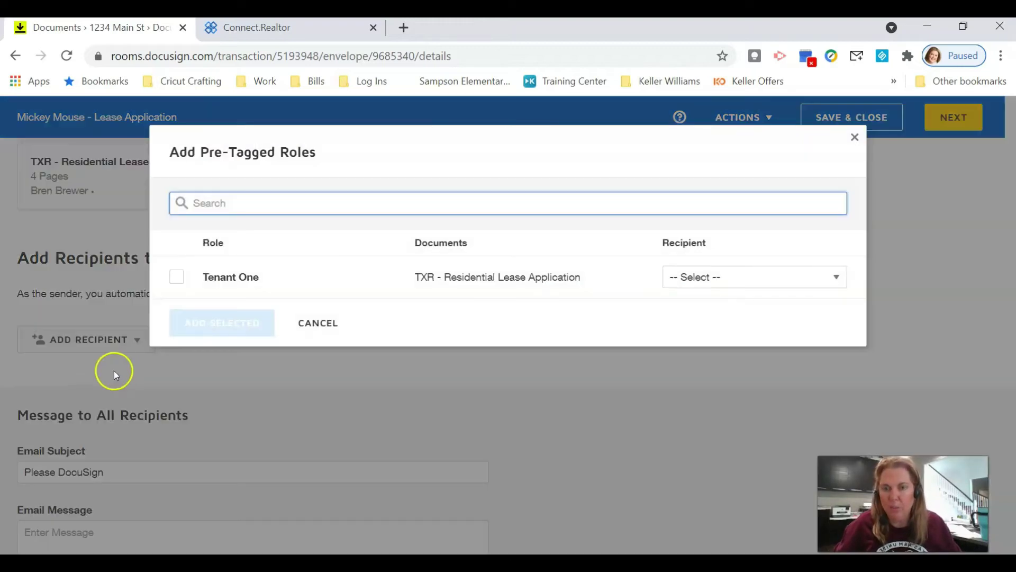
left_click(179, 283)
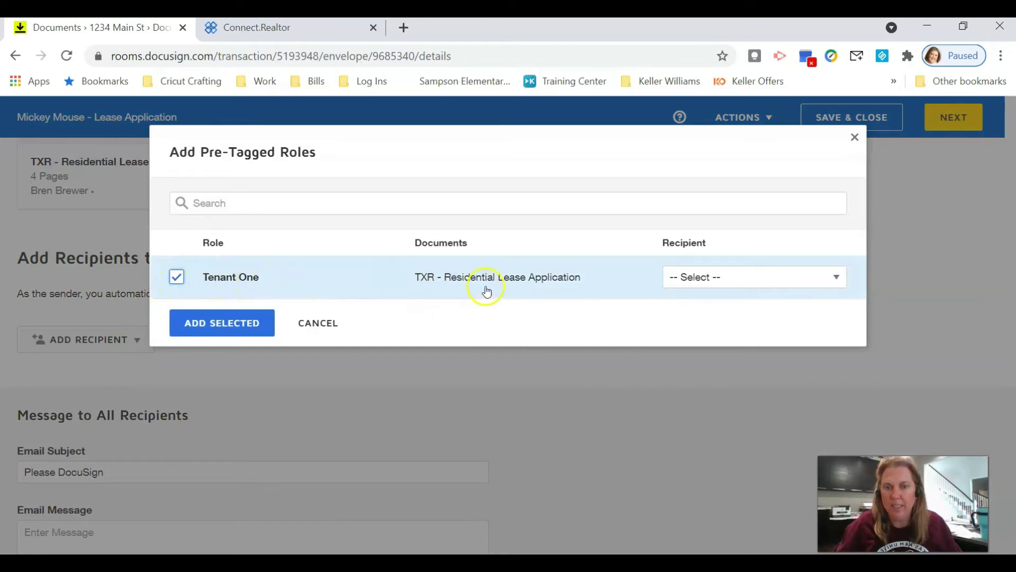
left_click(728, 280)
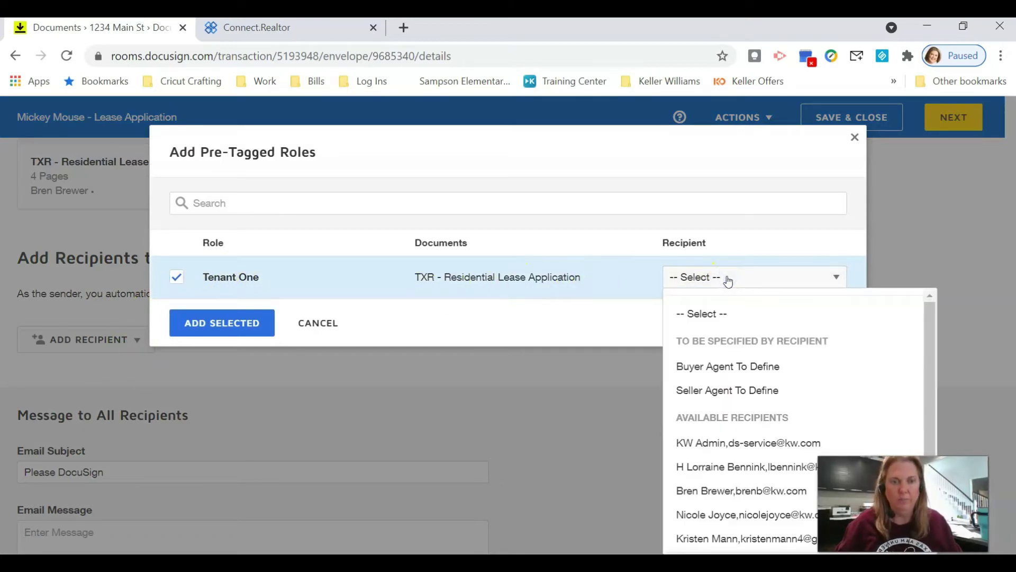
scroll(831, 347, "down", 3)
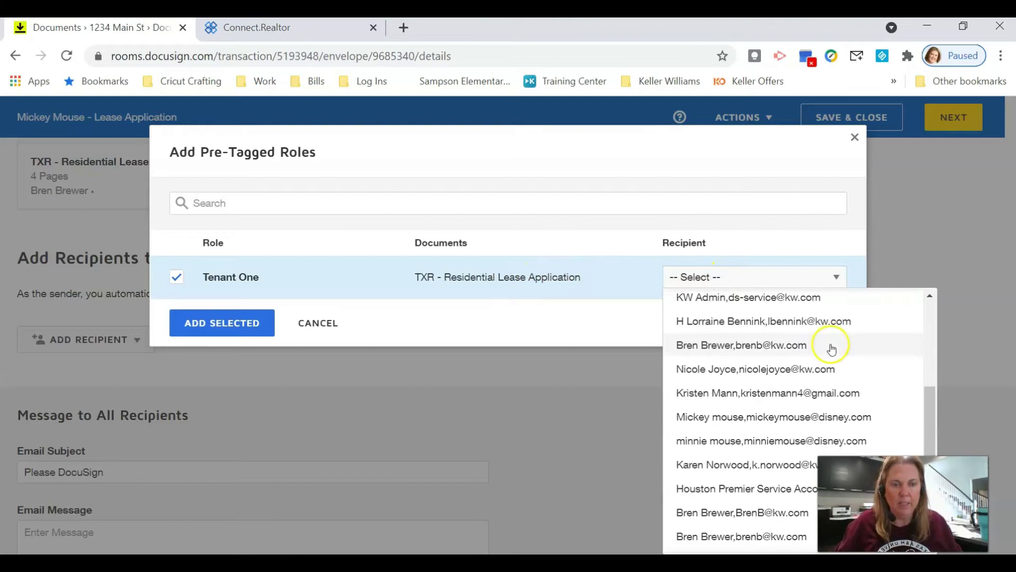
left_click(746, 416)
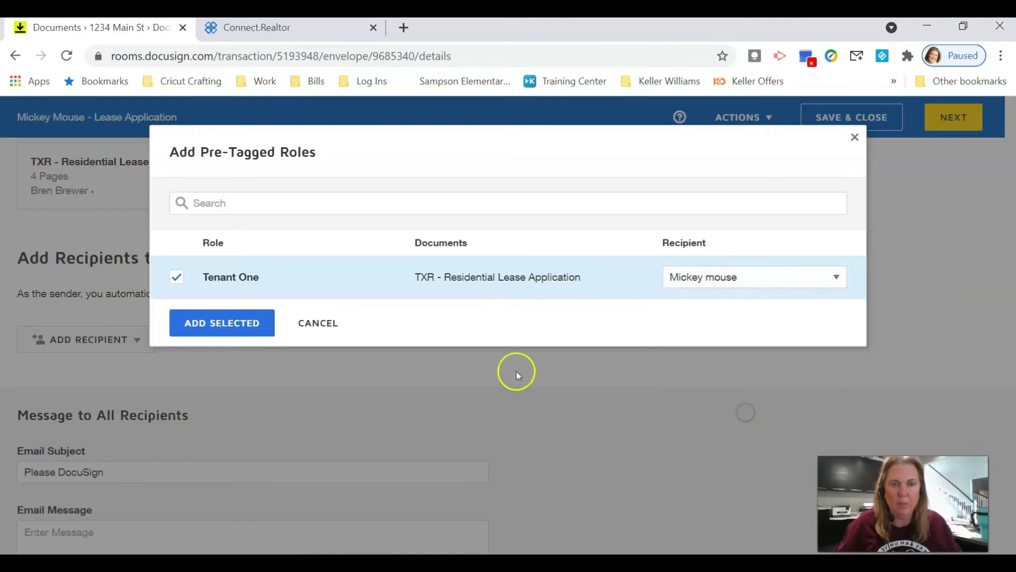
left_click(245, 325)
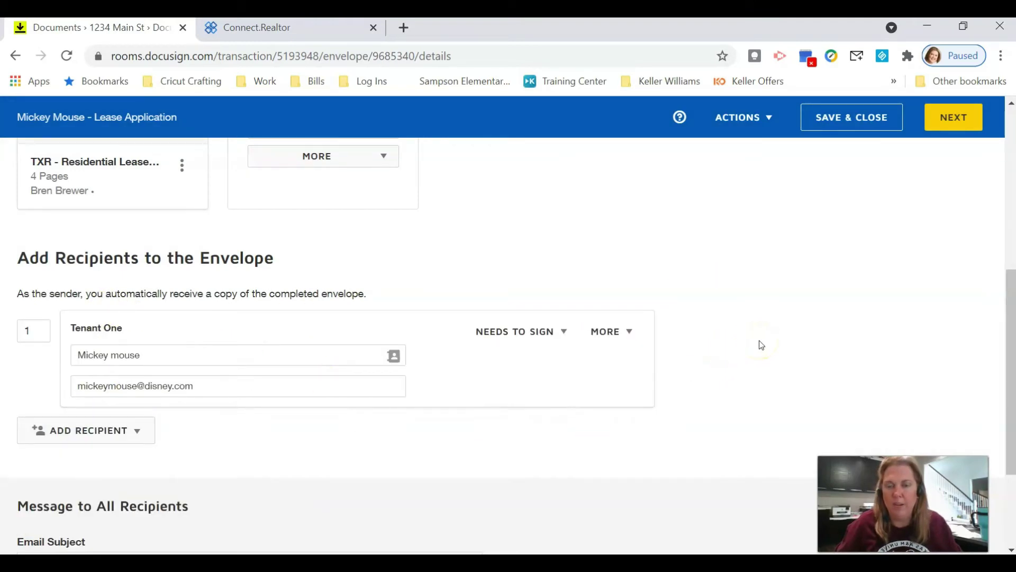
scroll(761, 345, "up", 6)
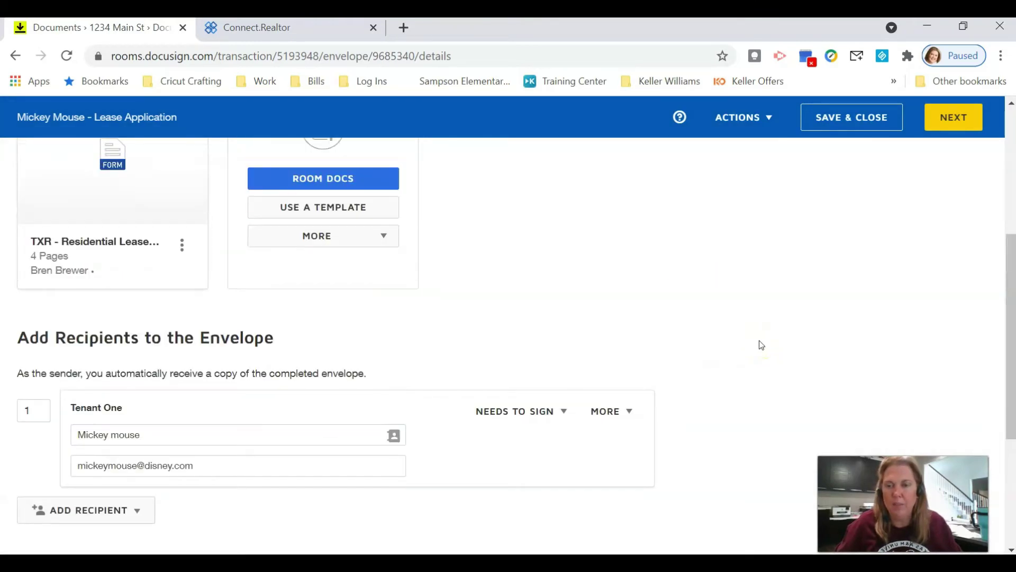
Step: Continue to field placement and review page 1's pre-tagged text and option fields
left_click(954, 116)
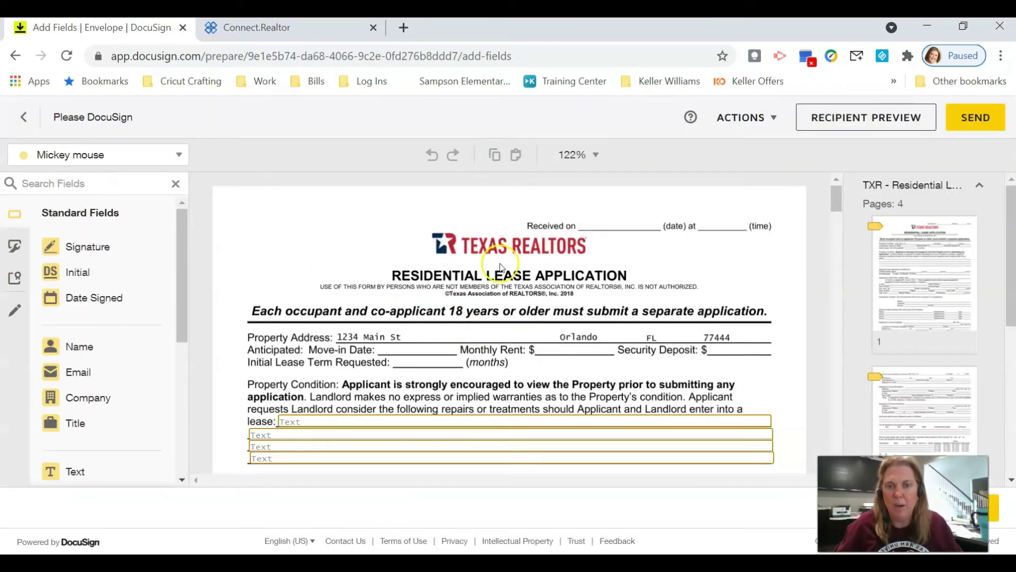
scroll(503, 266, "down", 2)
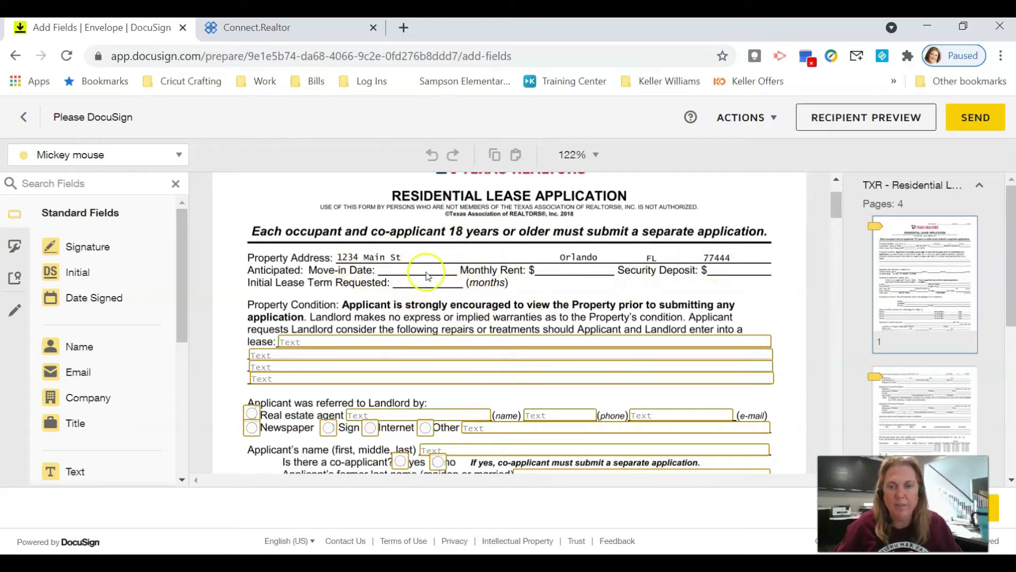
scroll(385, 272, "down", 2)
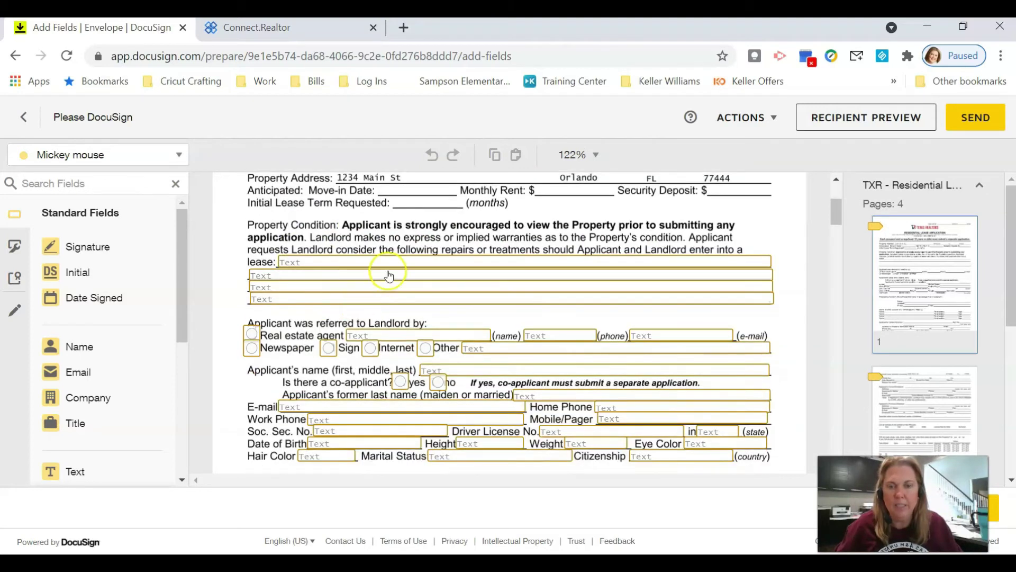
scroll(407, 284, "up", 2)
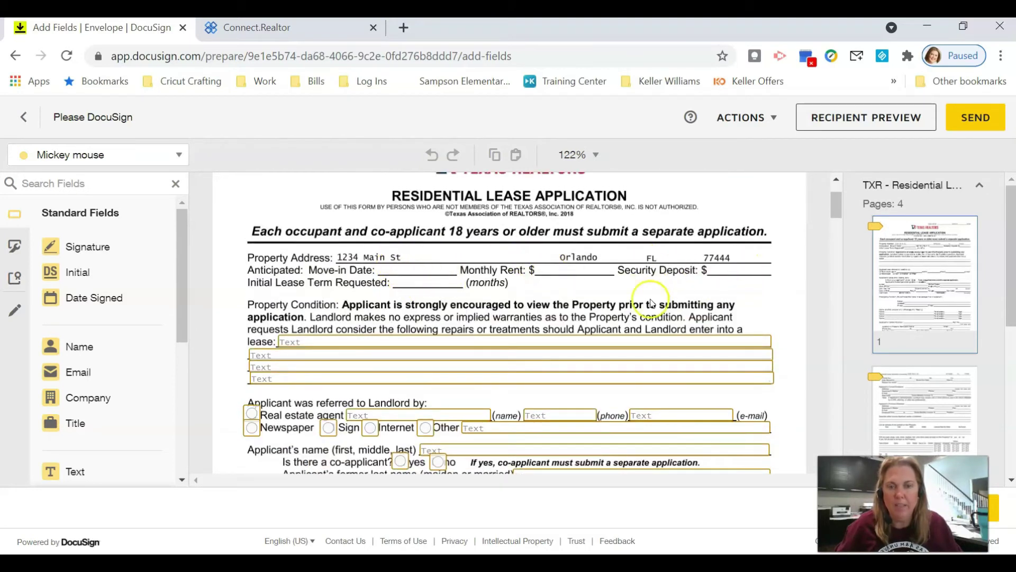
scroll(485, 297, "down", 1)
scroll(485, 297, "down", 2)
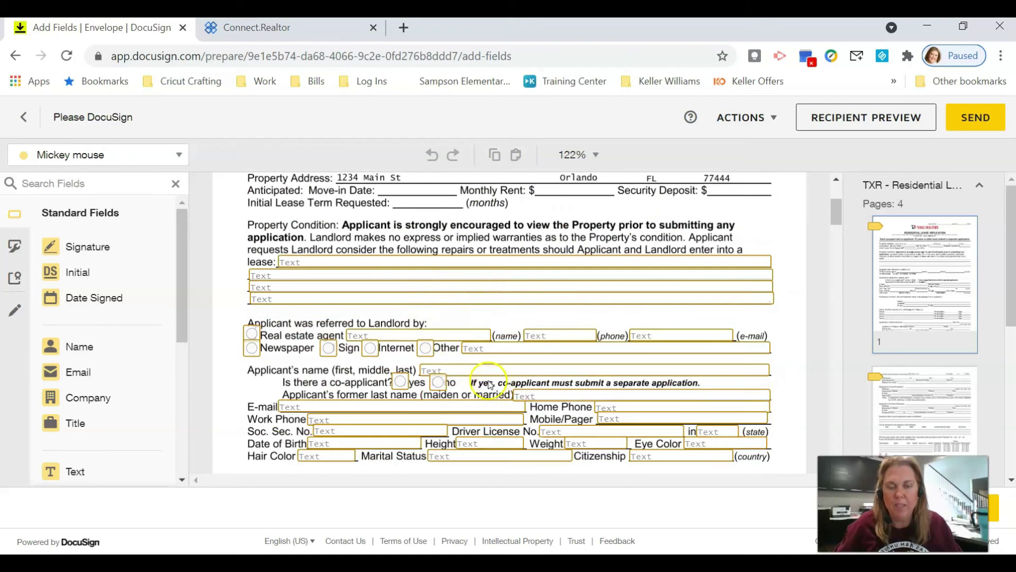
scroll(488, 380, "up", 2)
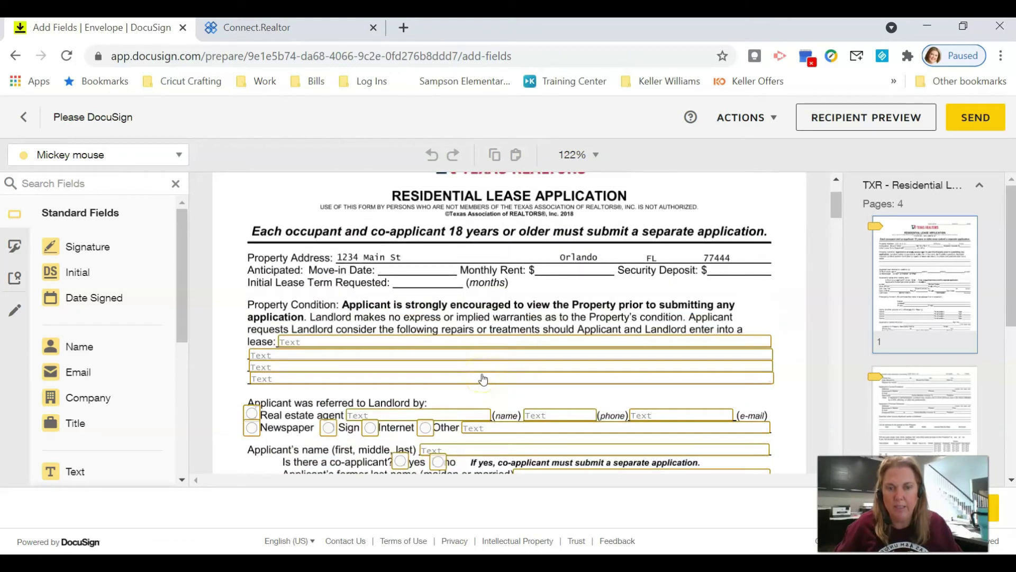
scroll(483, 379, "down", 2)
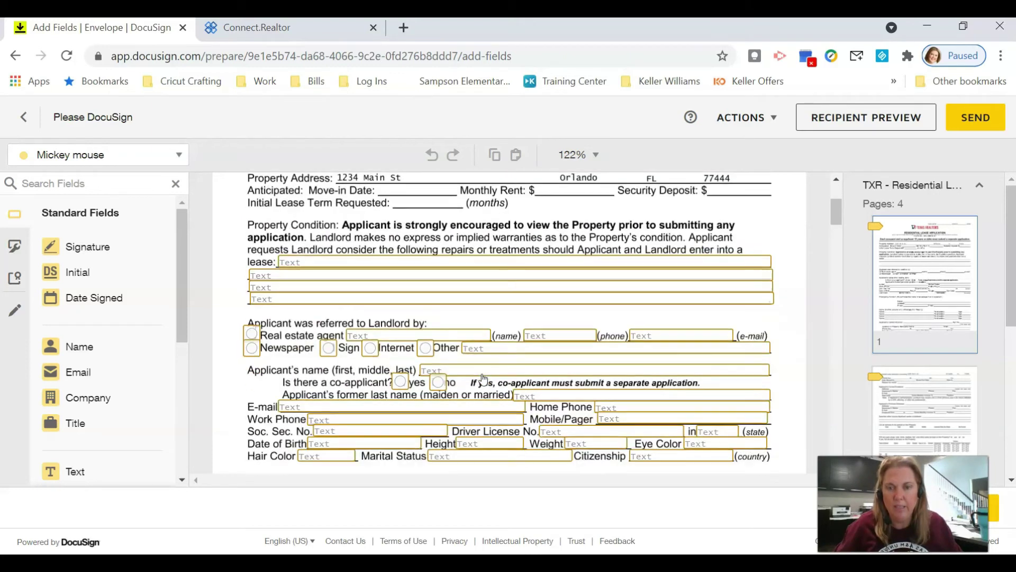
left_click(249, 335)
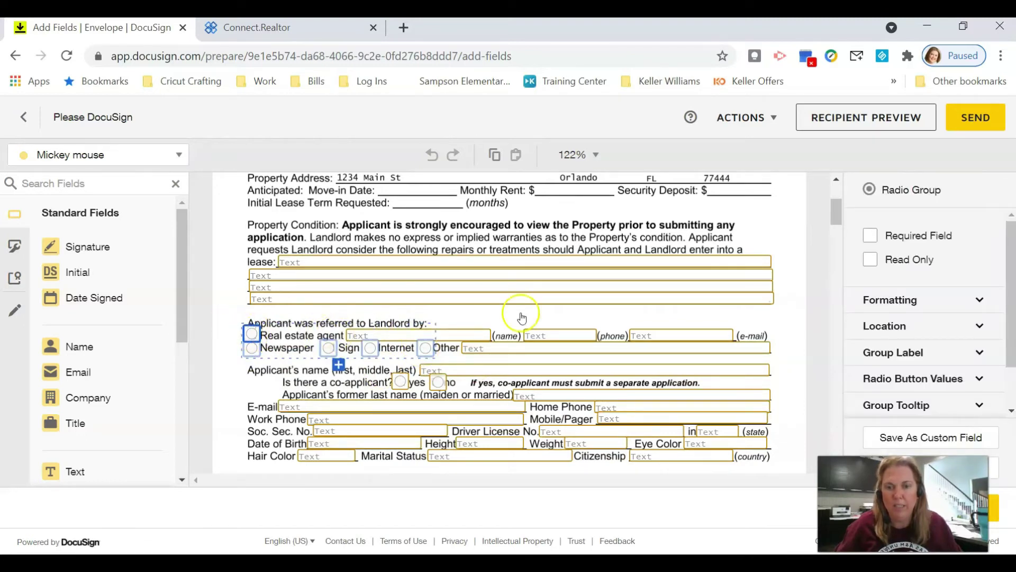
left_click(870, 237)
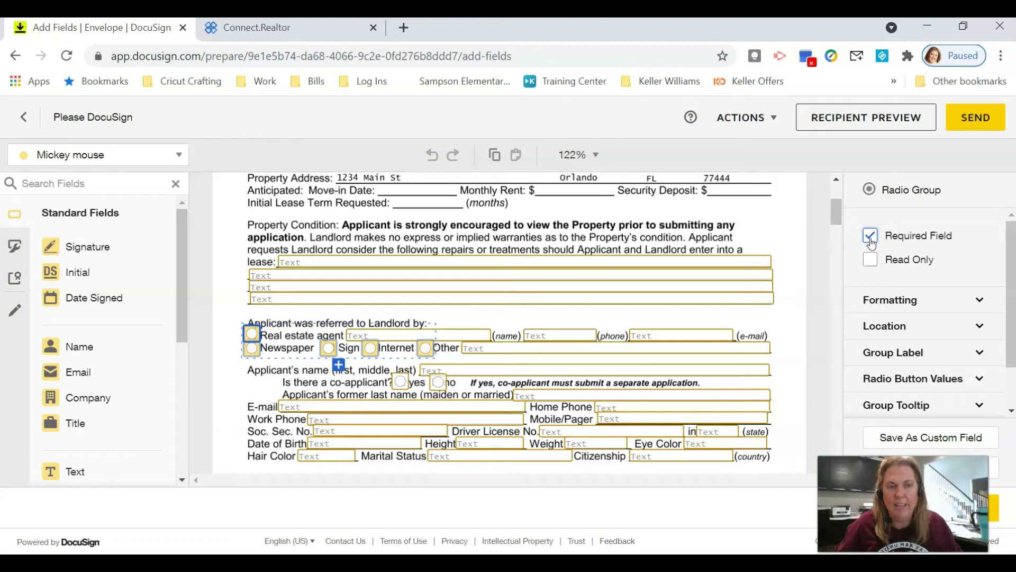
left_click(871, 238)
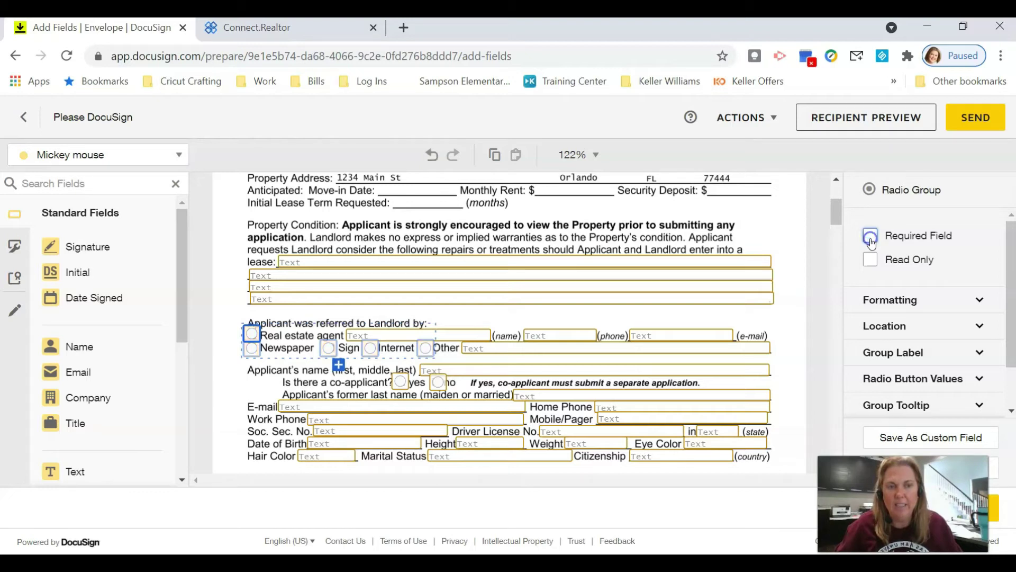
left_click(250, 338)
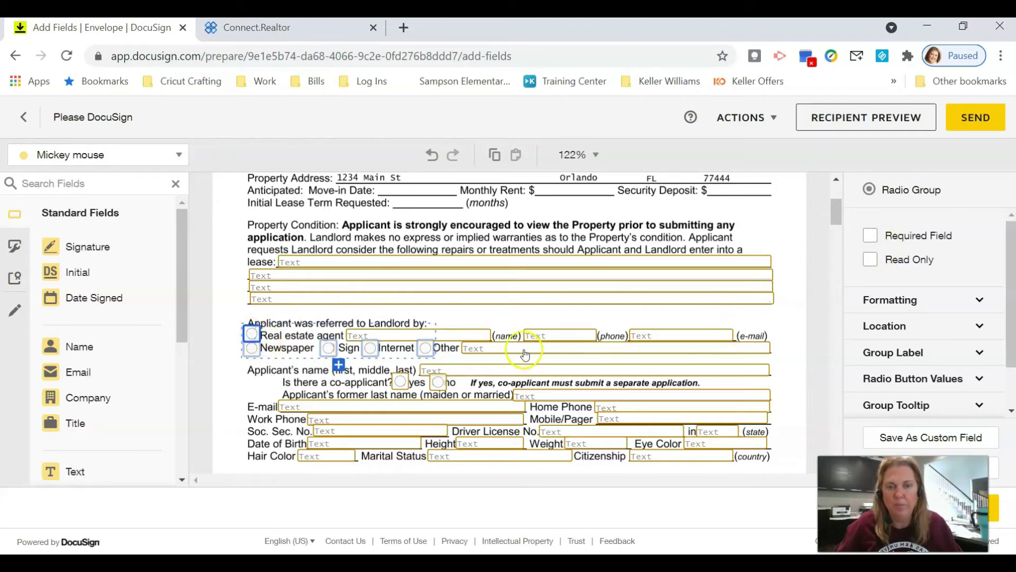
Step: Place a Full Name field on page 4's 'I, ____ (Applicant)' line, then check the Sign and Date fields
scroll(456, 358, "down", 1)
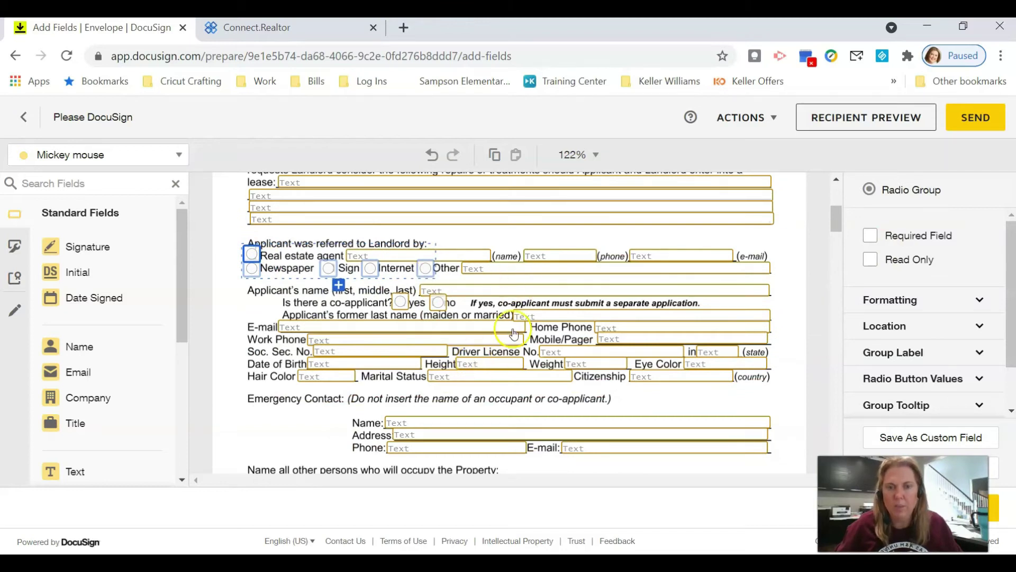
scroll(514, 336, "down", 1)
scroll(514, 337, "down", 4)
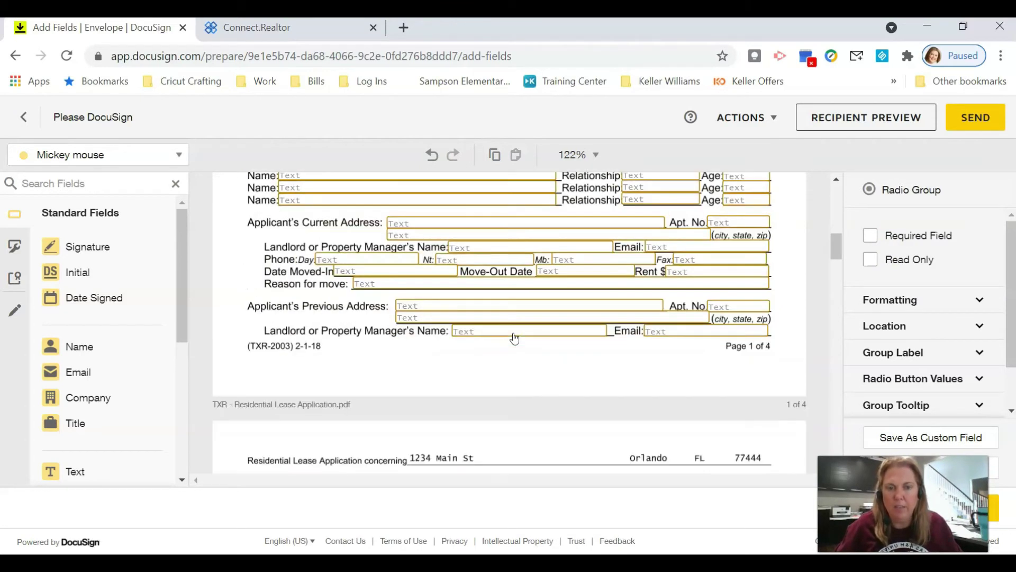
scroll(515, 338, "down", 5)
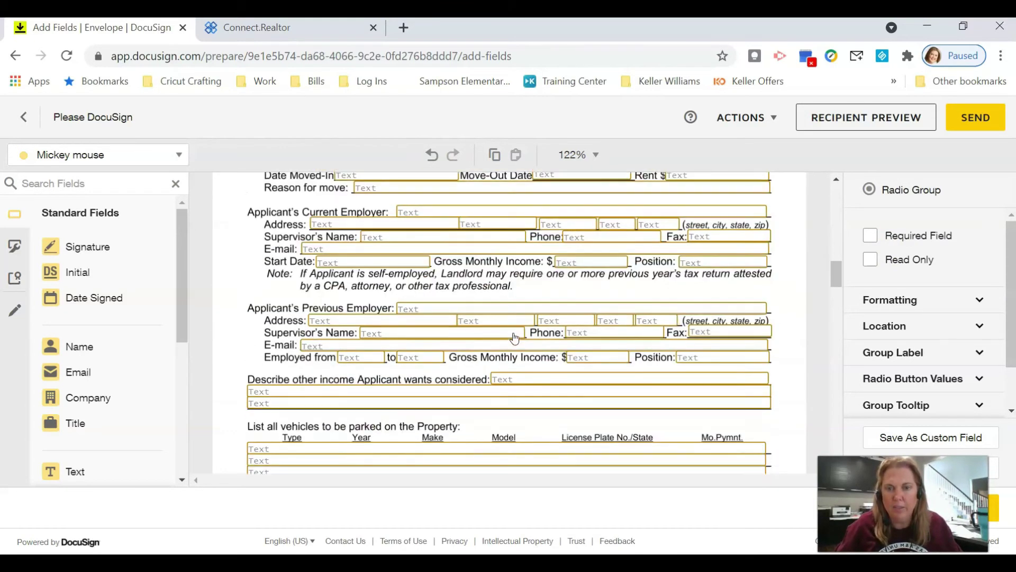
scroll(514, 338, "down", 7)
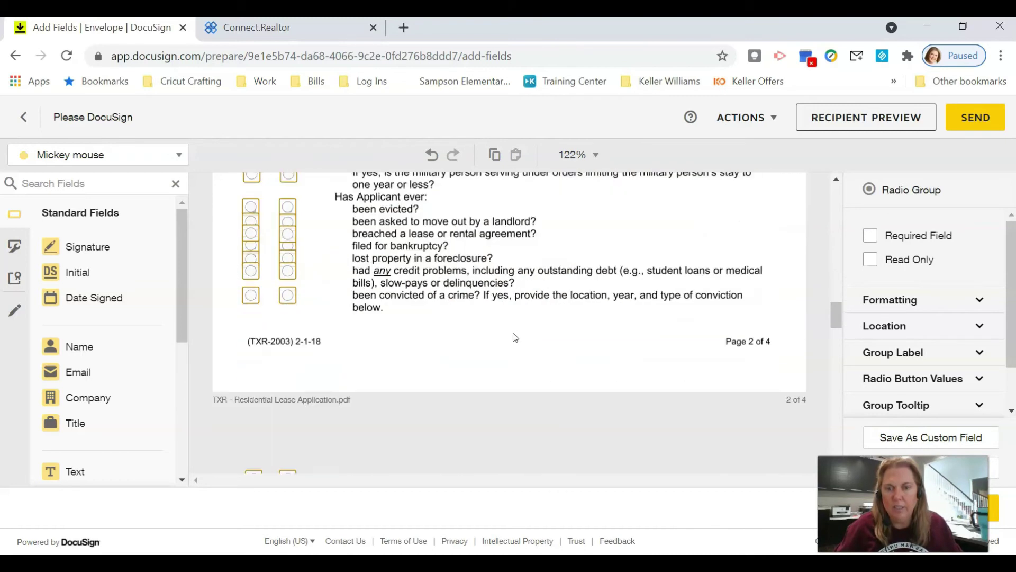
scroll(514, 337, "down", 6)
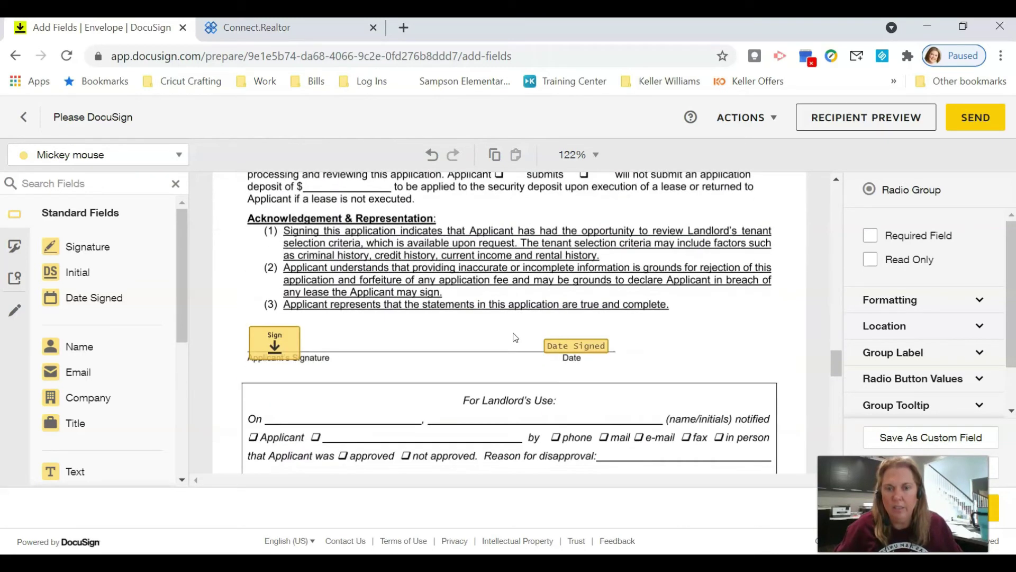
scroll(514, 337, "down", 7)
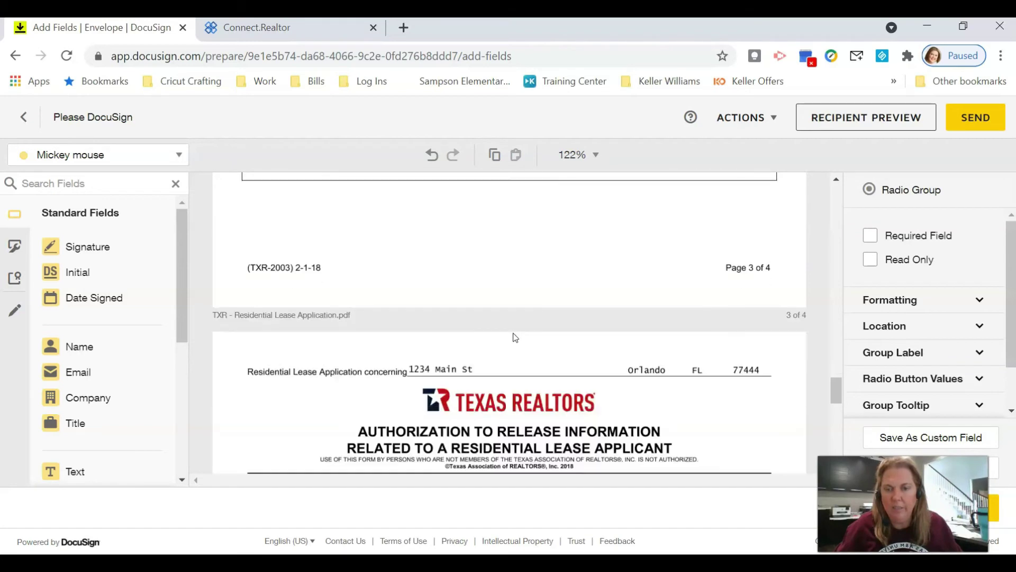
scroll(514, 338, "down", 2)
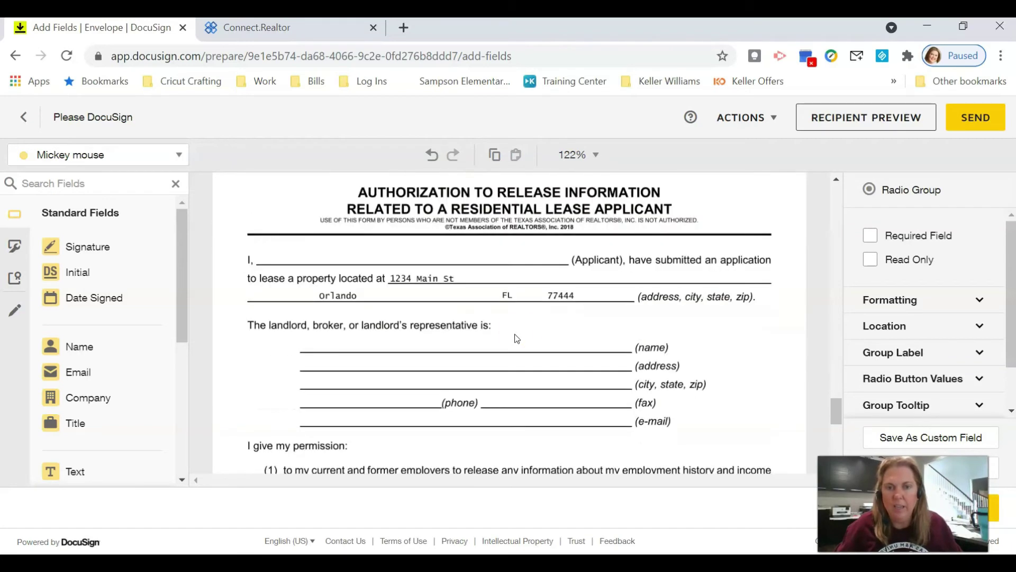
left_click(58, 346)
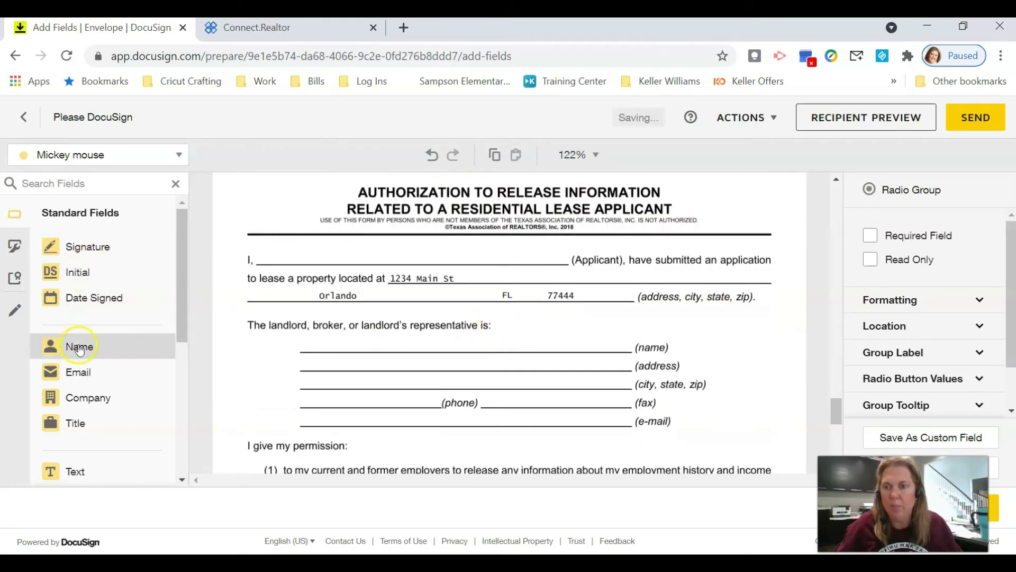
left_click_drag(79, 349, 321, 255)
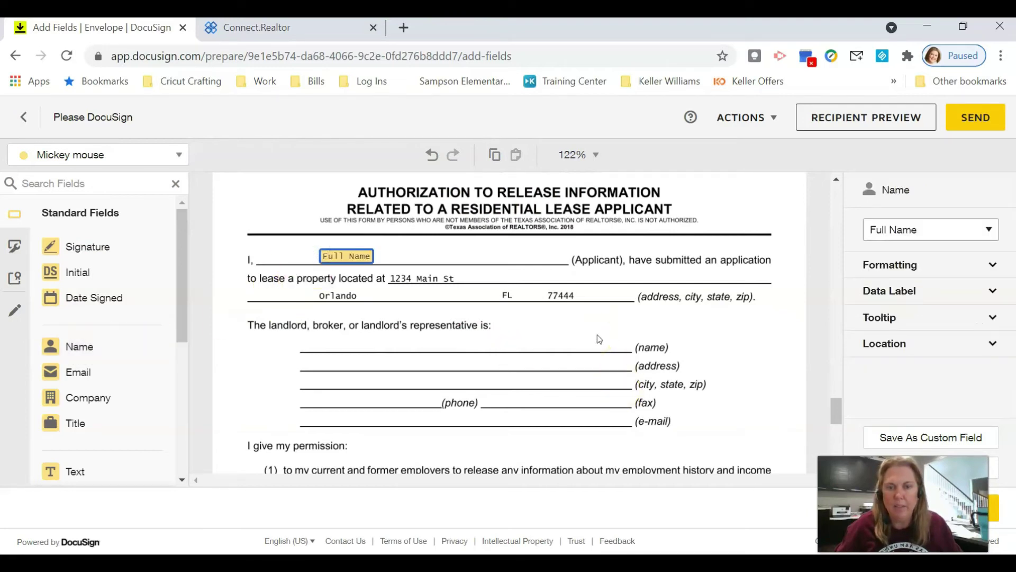
scroll(597, 335, "down", 3)
scroll(597, 334, "up", 3)
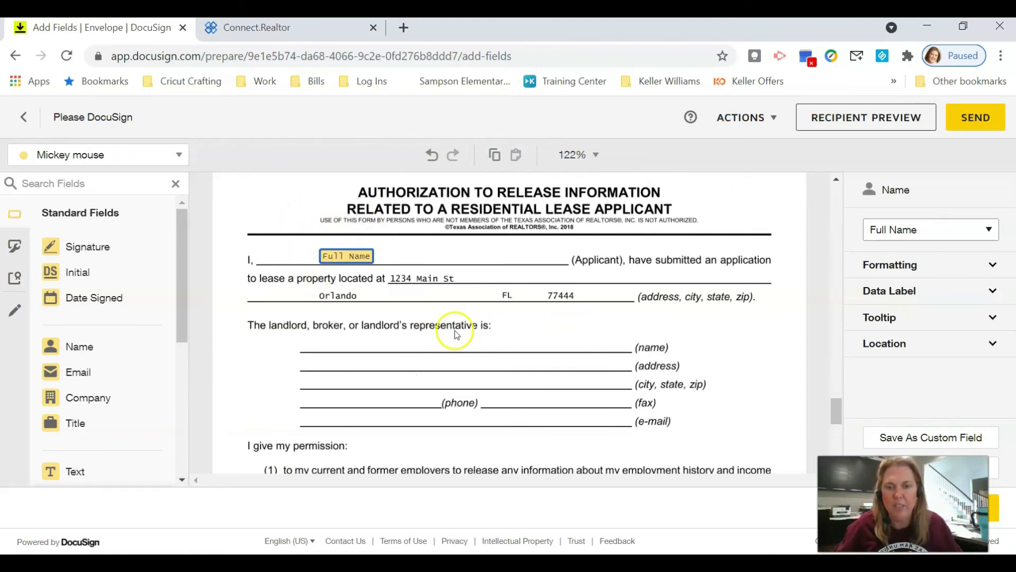
scroll(508, 357, "down", 10)
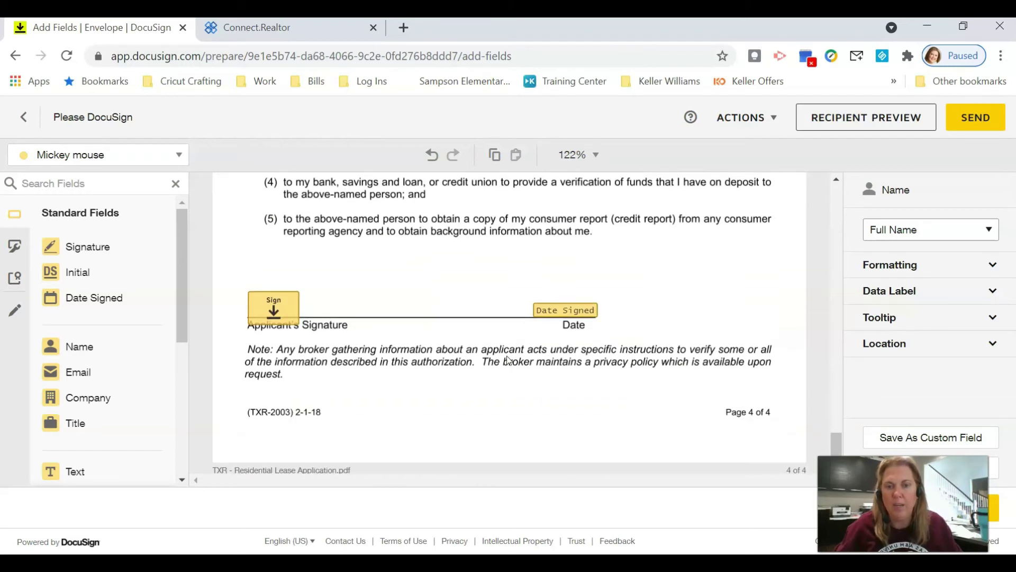
scroll(399, 412, "up", 10)
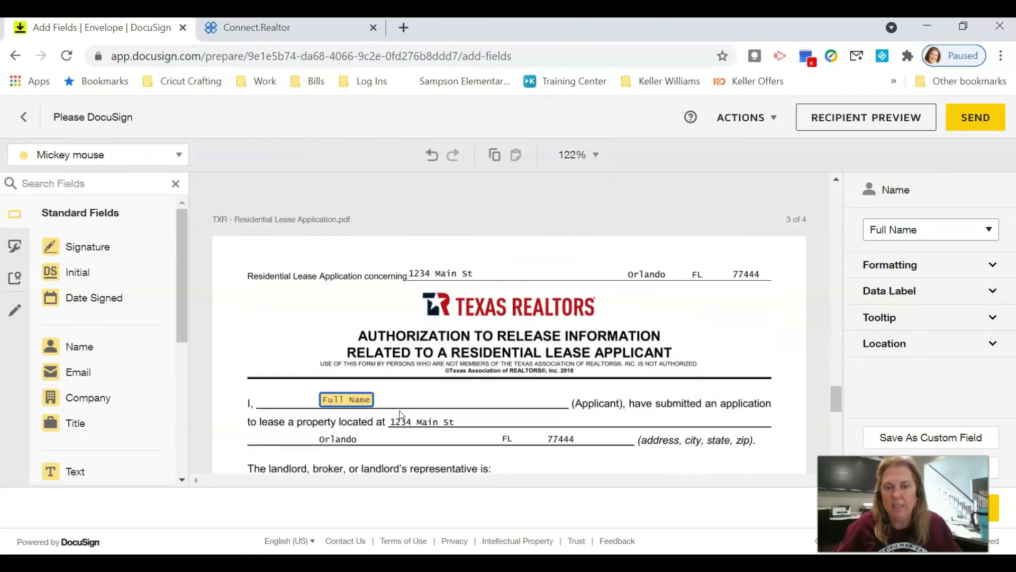
scroll(400, 413, "down", 10)
scroll(399, 414, "up", 6)
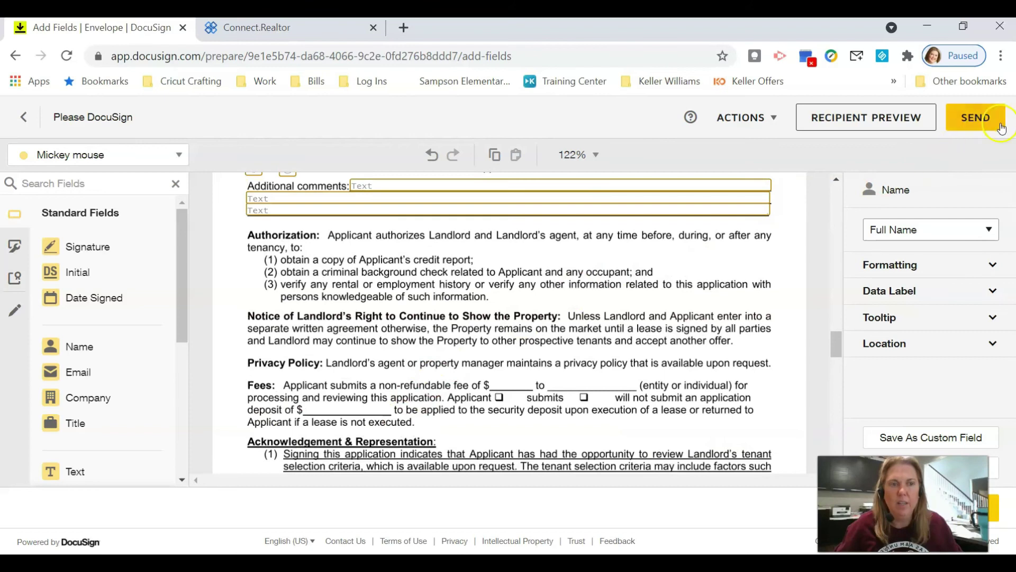
Step: Send the first applicant's envelope, then create a new envelope from the TXR - Residential Lease Application
left_click(1000, 127)
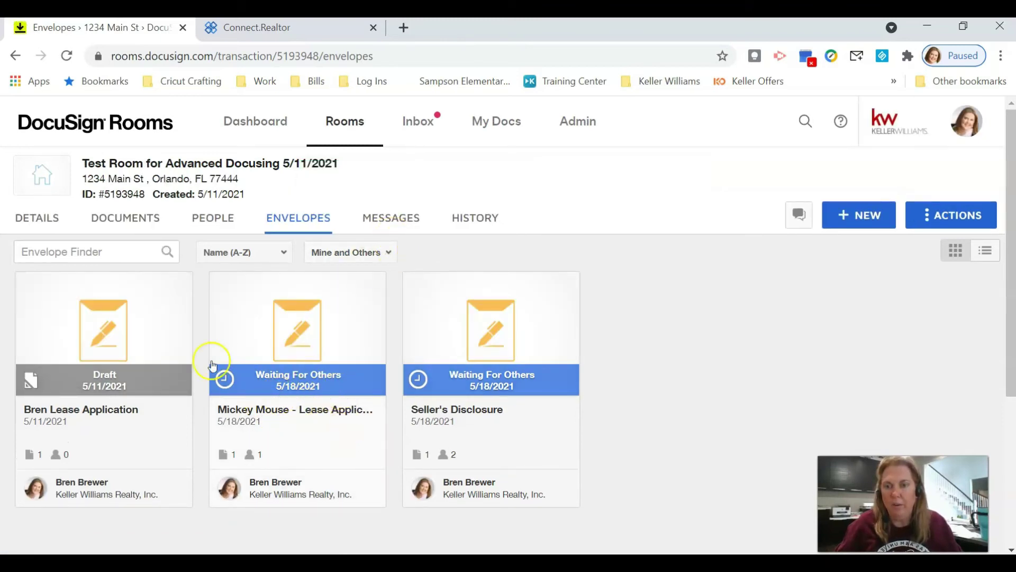
left_click(149, 225)
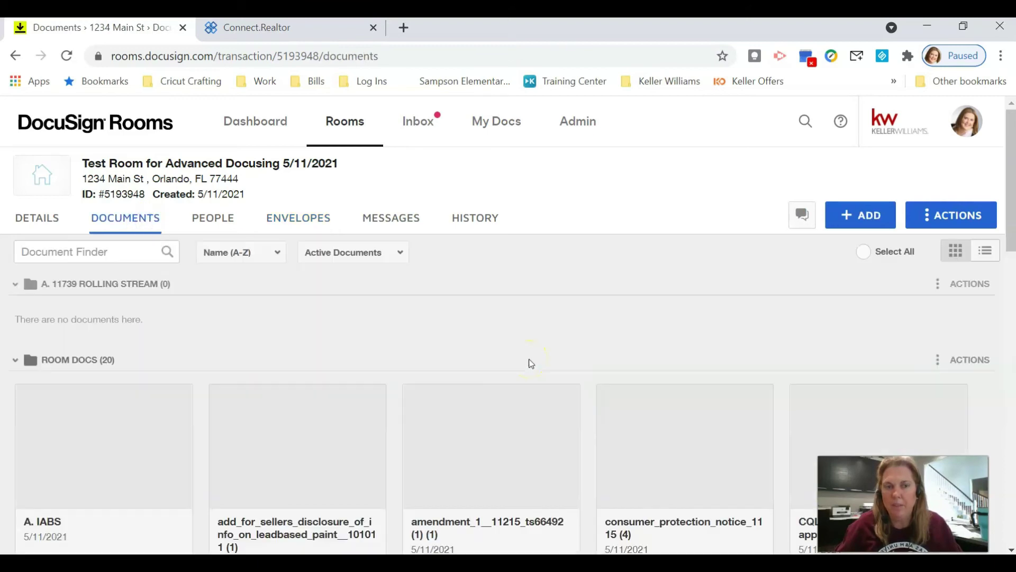
scroll(531, 363, "down", 6)
scroll(529, 363, "down", 10)
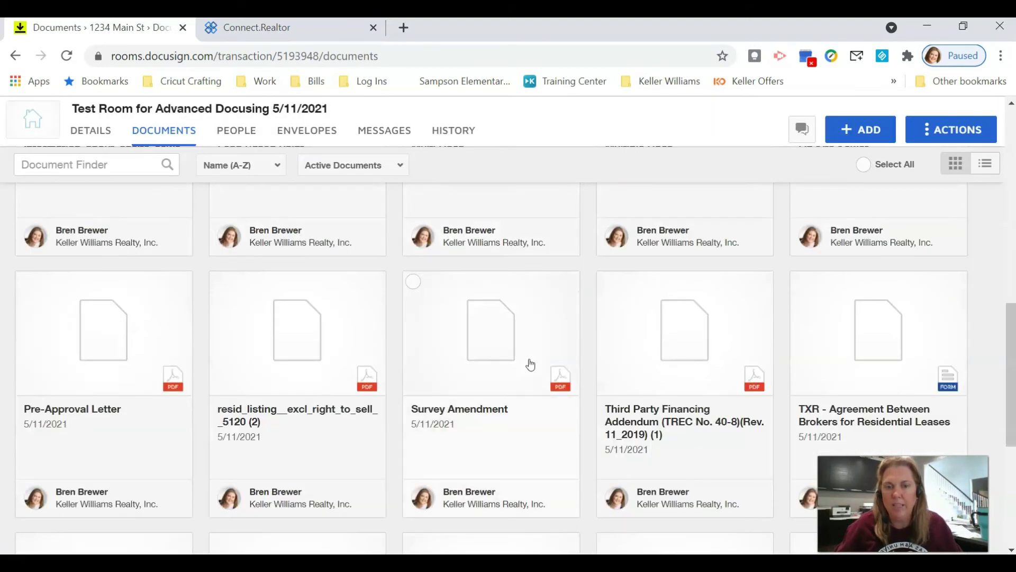
left_click(353, 360)
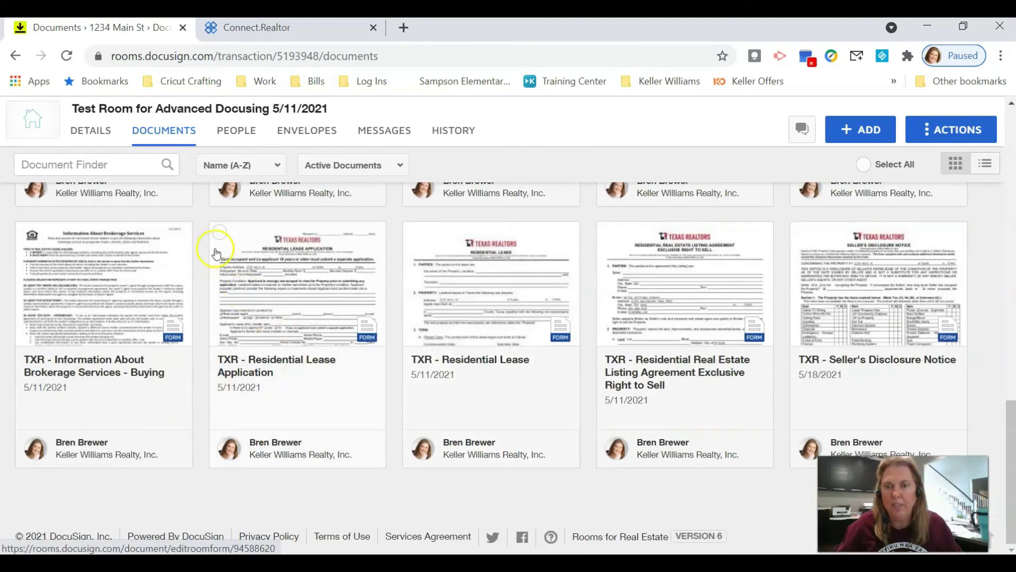
left_click(219, 232)
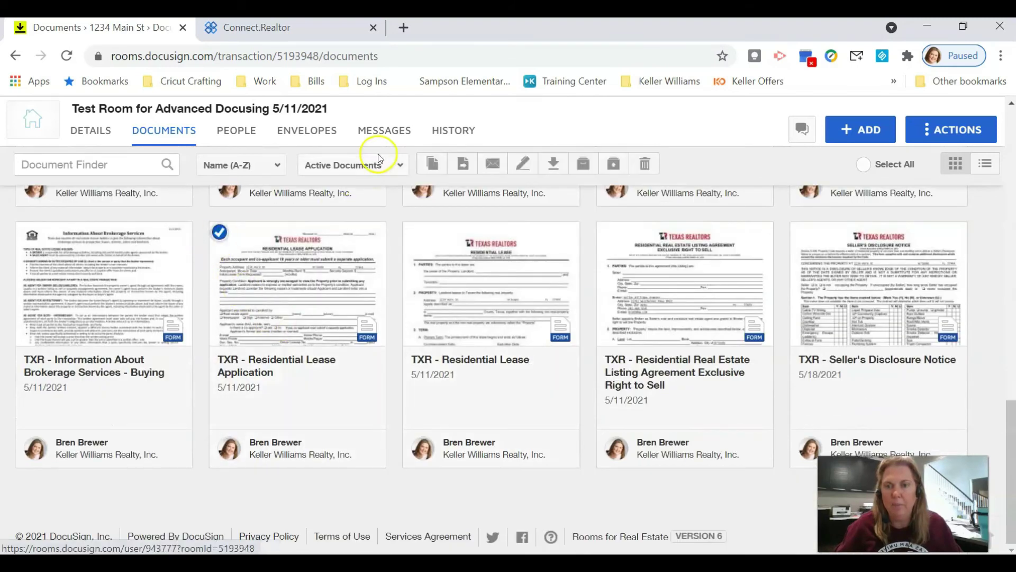
left_click(526, 166)
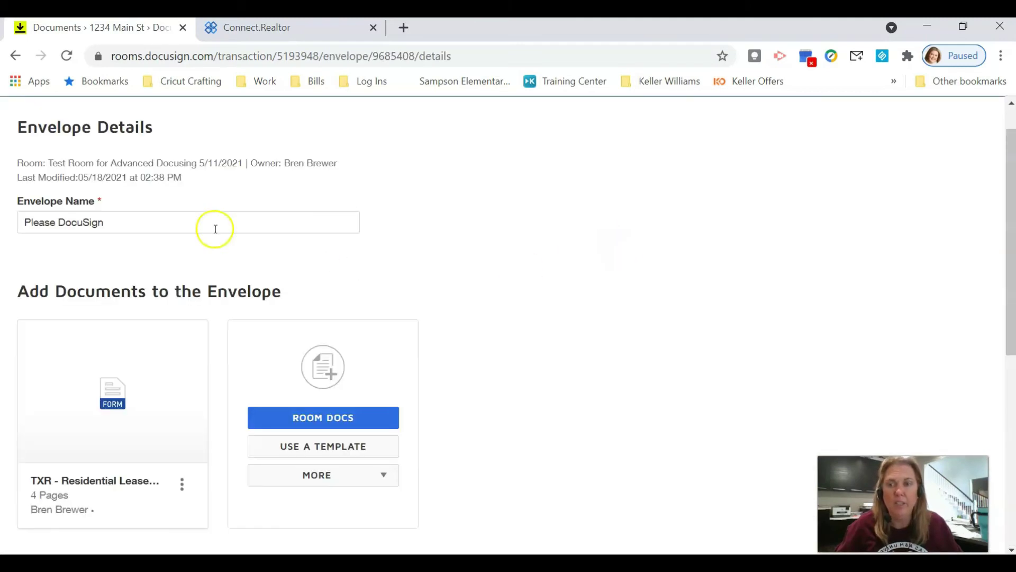
Step: Rename the second envelope to the second applicant's name followed by ' - Lease Application'
triple_click(60, 218)
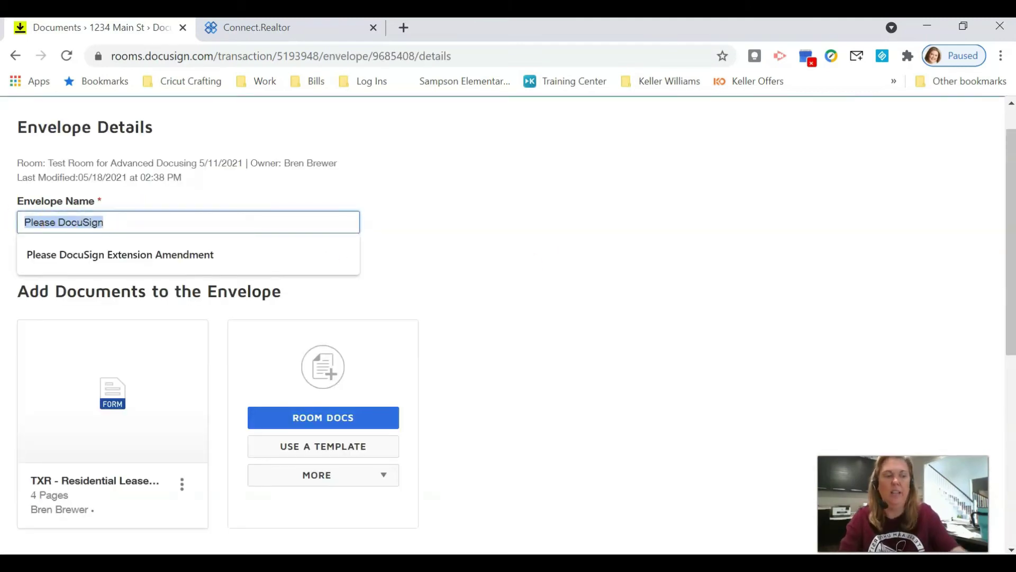
type("Minnie Mouse - Lease")
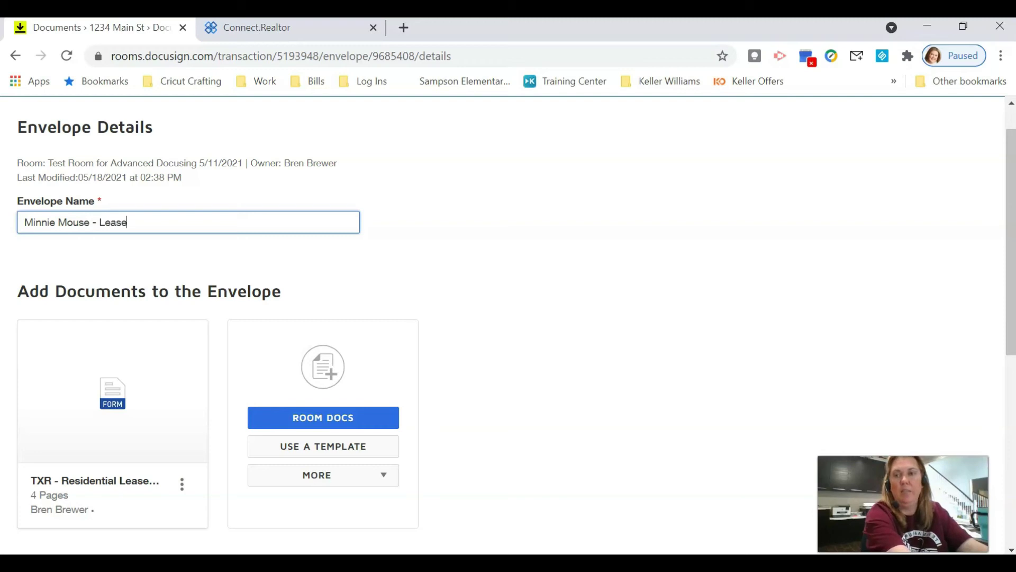
type(" Application")
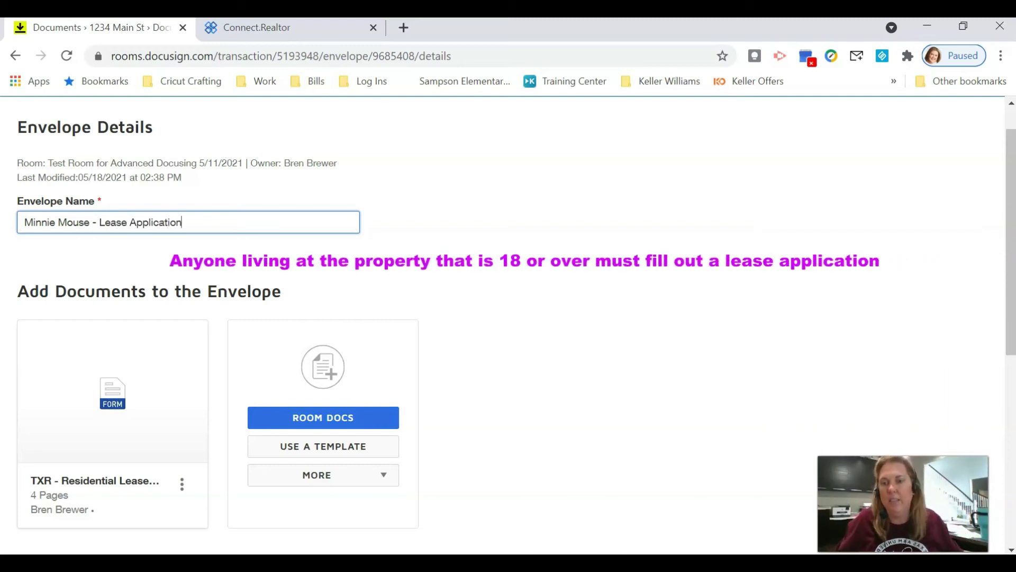
scroll(199, 291, "down", 1)
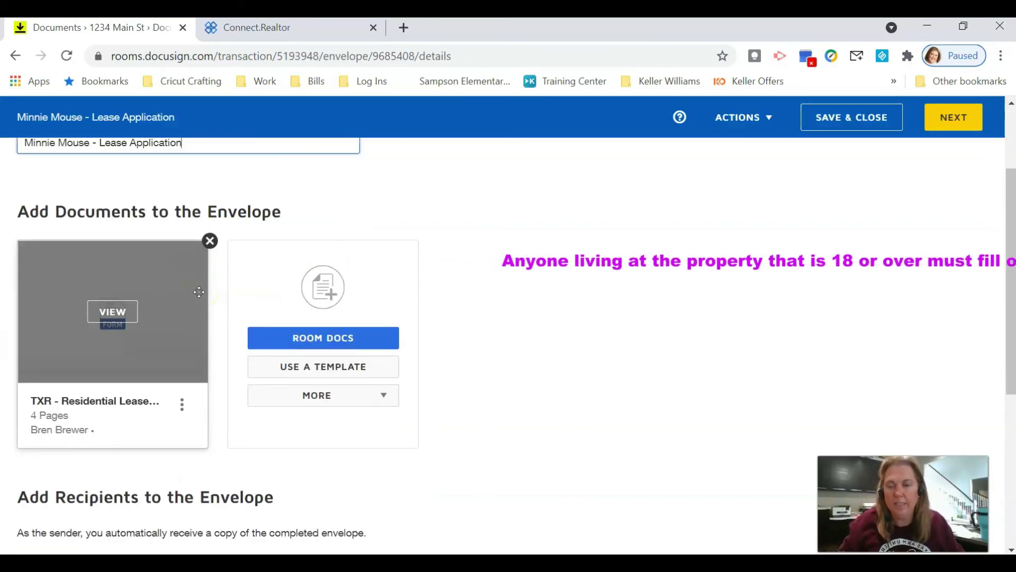
Step: Add the second applicant as the envelope's pre-tagged Tenant One recipient
scroll(199, 292, "down", 1)
scroll(199, 291, "down", 1)
scroll(199, 291, "down", 1)
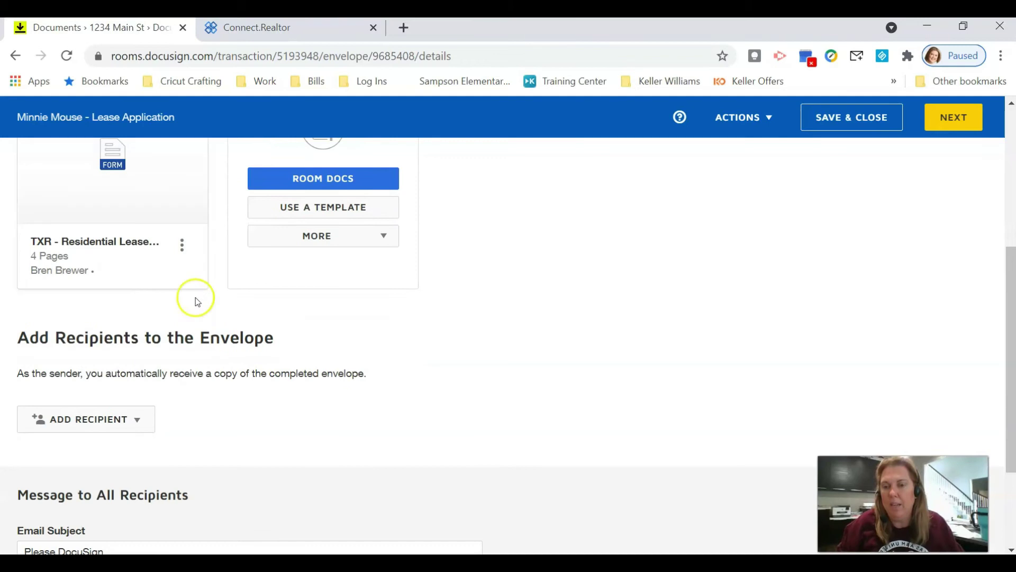
left_click(130, 412)
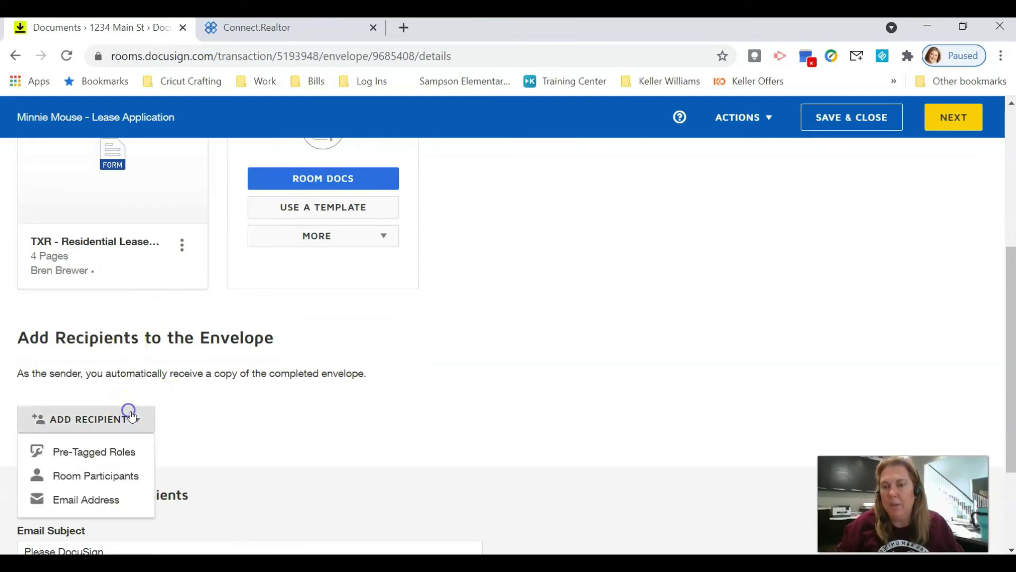
left_click(123, 450)
left_click(177, 281)
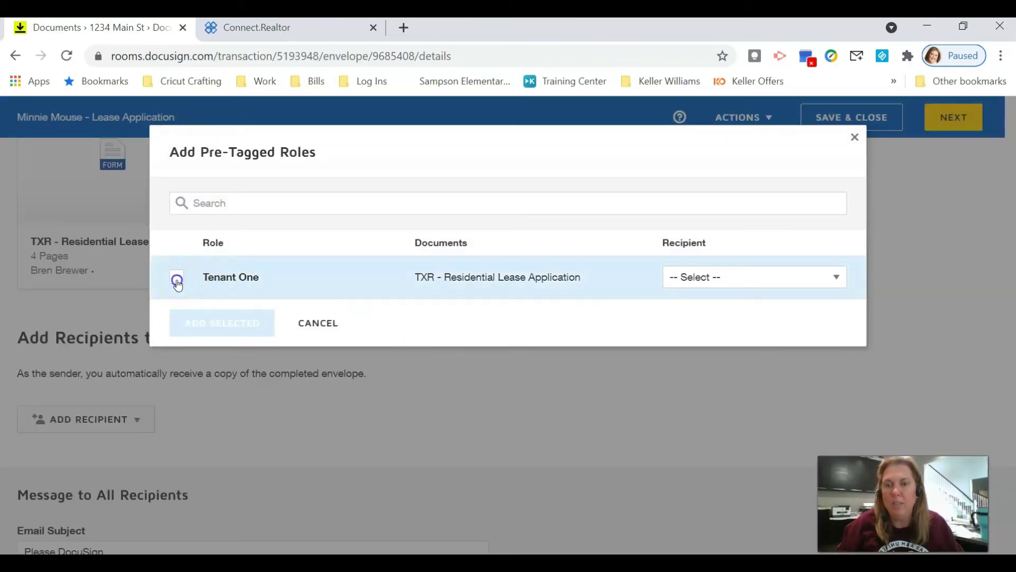
left_click(177, 281)
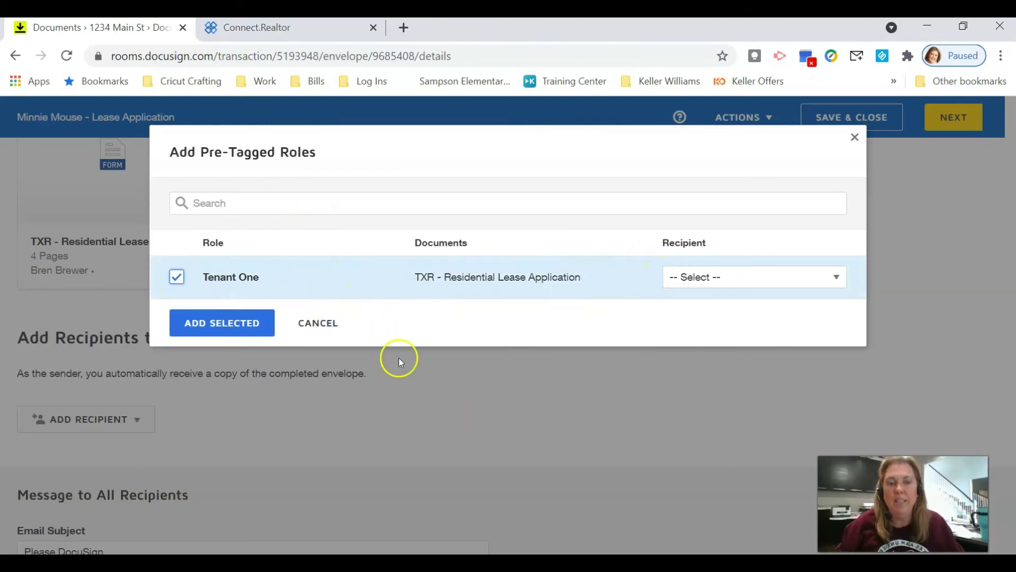
left_click(730, 279)
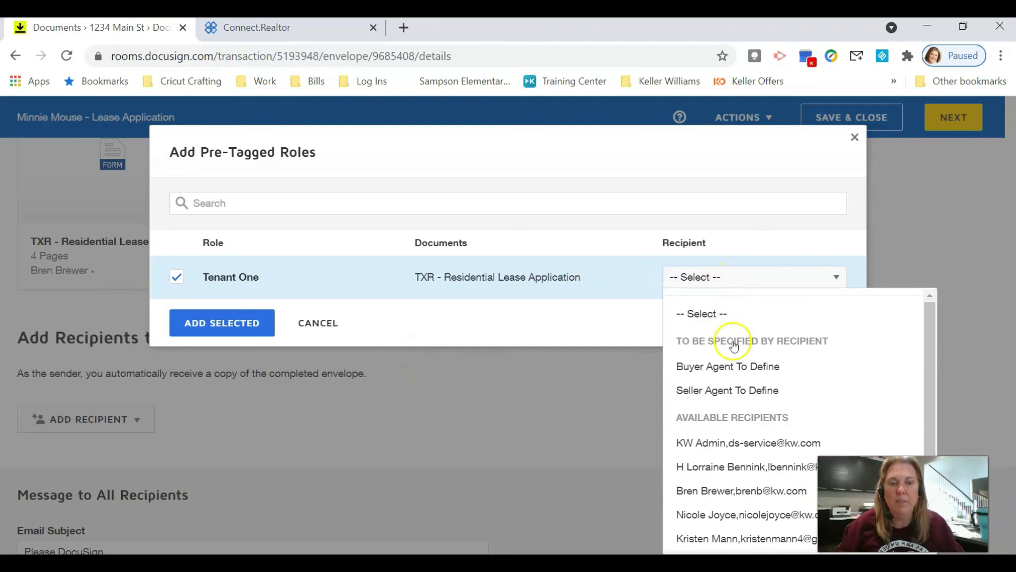
scroll(736, 349, "down", 2)
scroll(733, 353, "down", 2)
left_click(730, 439)
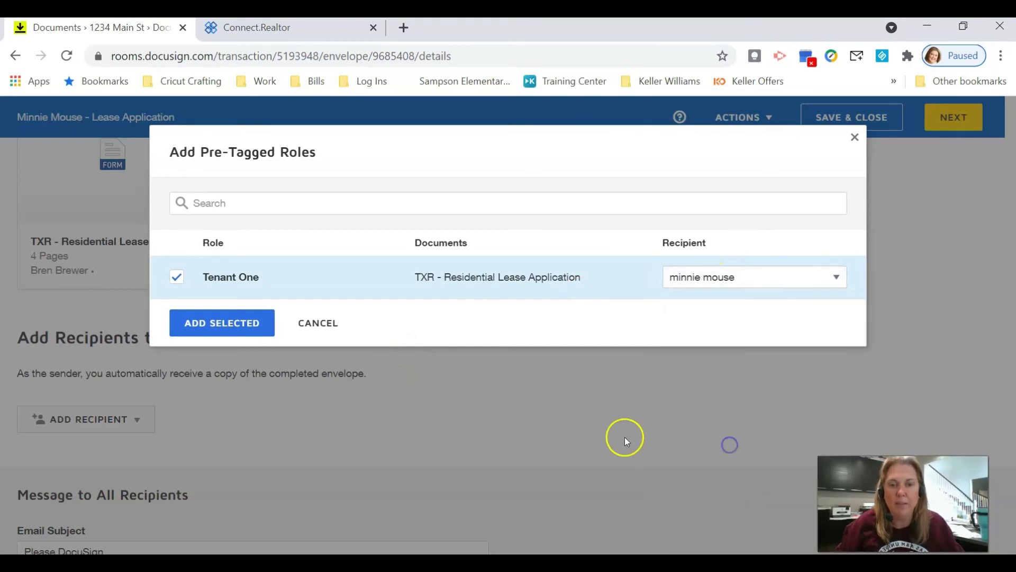
left_click(199, 321)
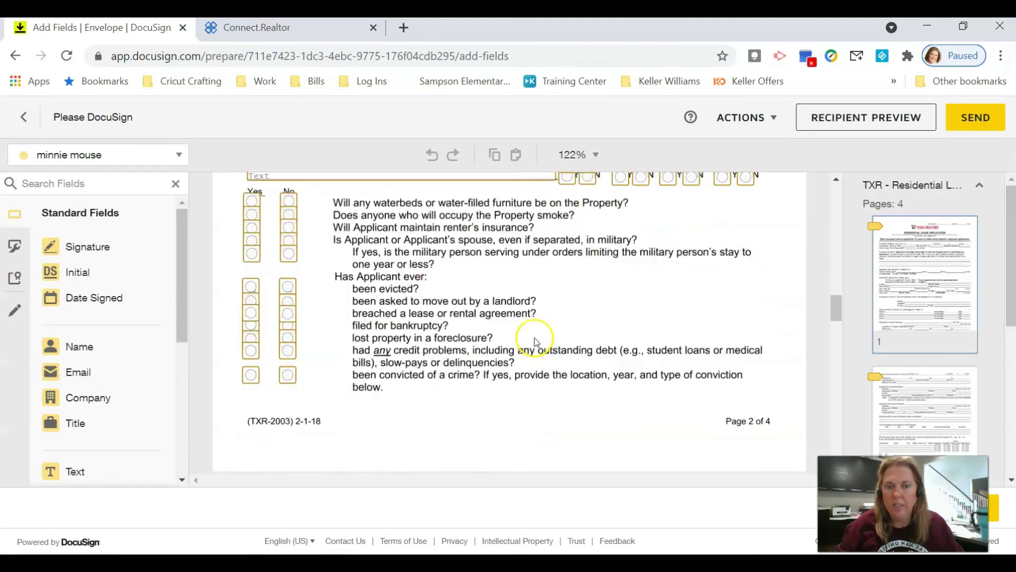
Step: Place a Full Name field on the 'I, ____' applicant line of the Authorization page
scroll(536, 342, "down", 20)
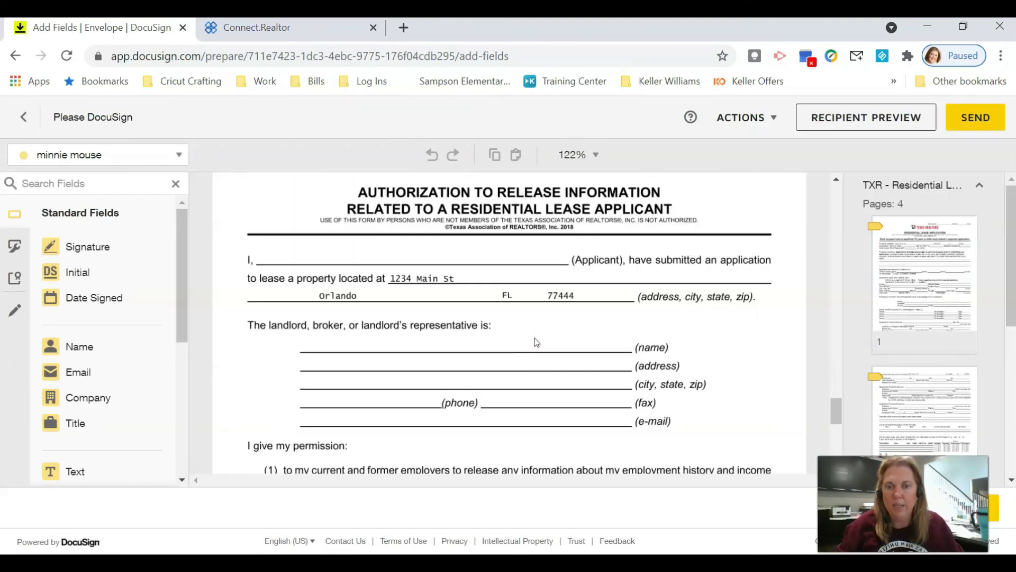
left_click_drag(60, 338, 305, 255)
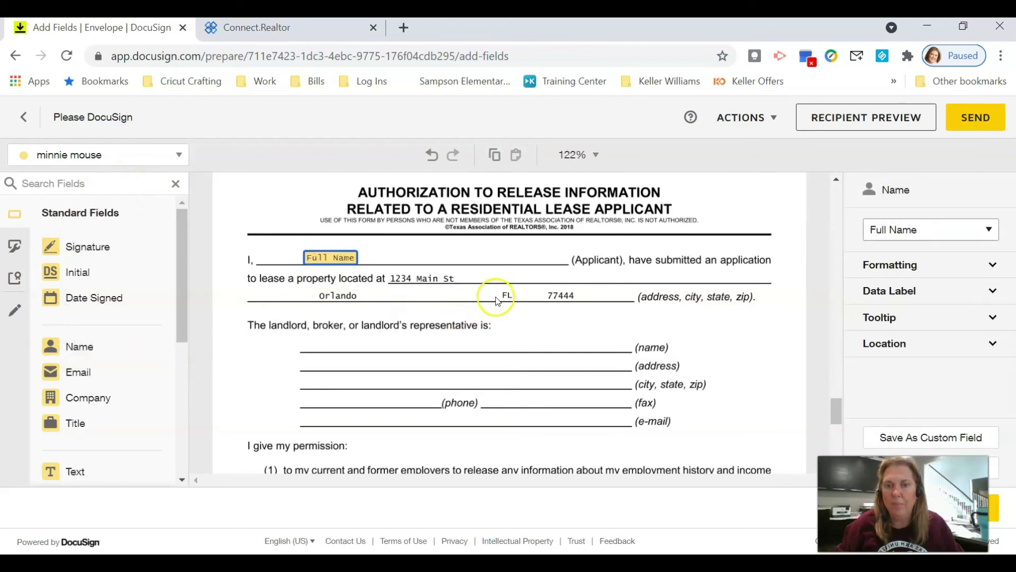
scroll(706, 301, "down", 10)
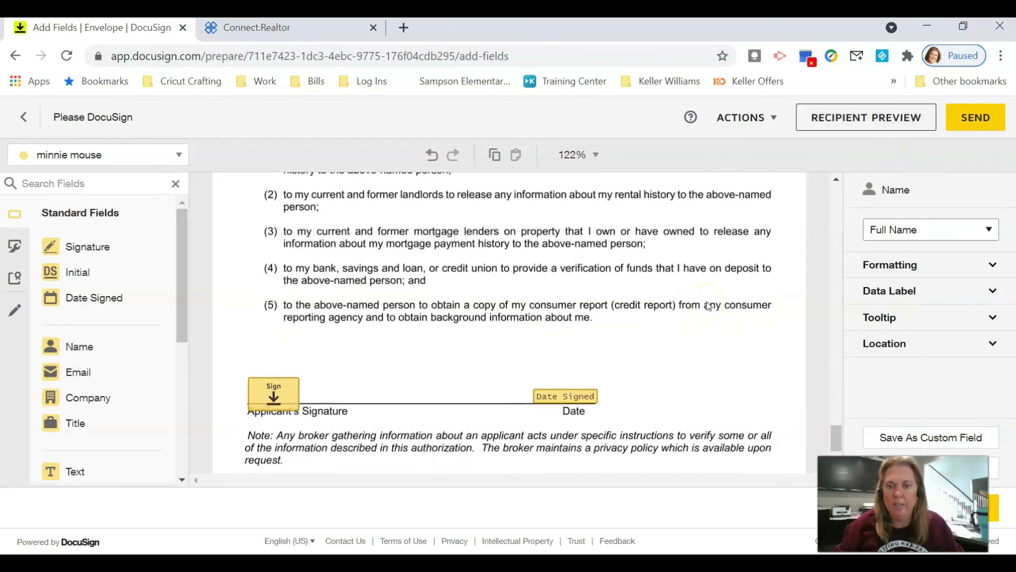
scroll(705, 302, "up", 5)
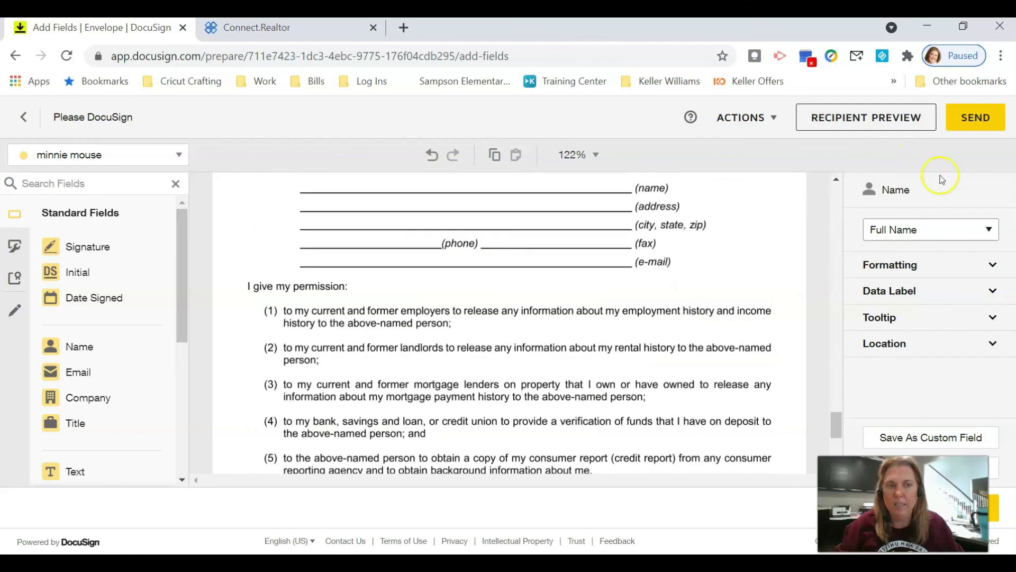
Step: Send the second applicant's lease application envelope and go back to the room's Documents tab
left_click(974, 117)
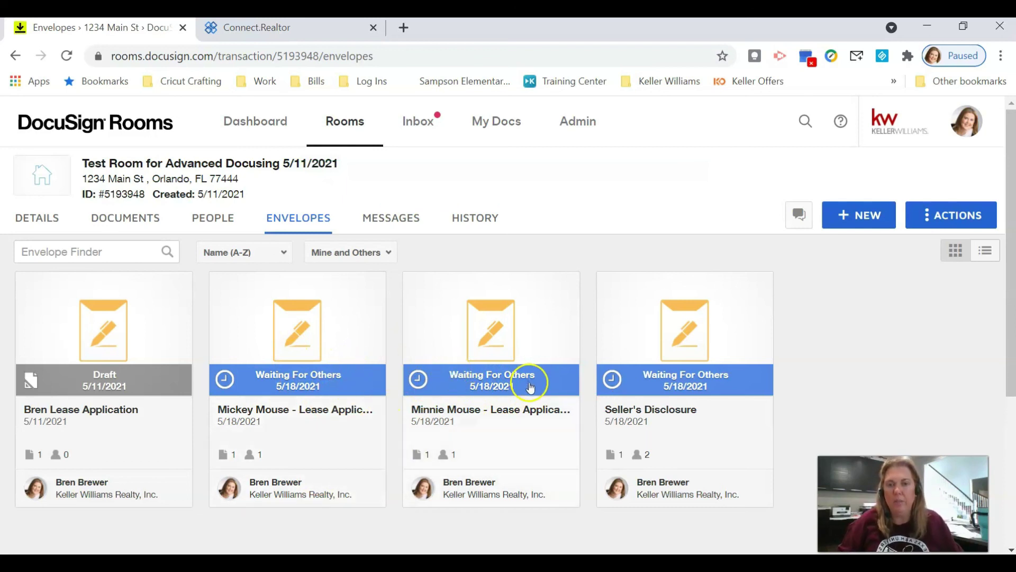
left_click(127, 220)
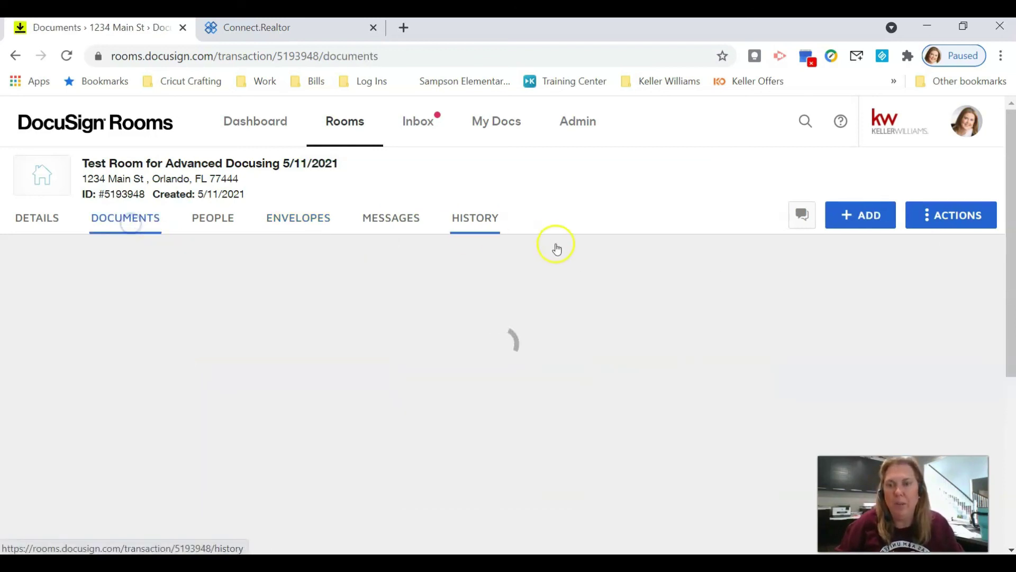